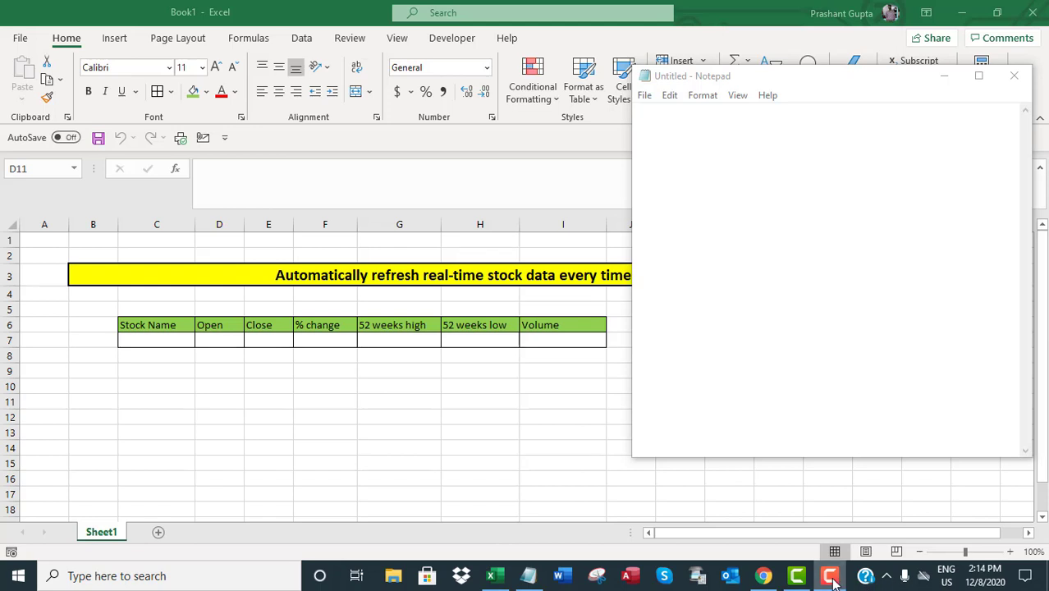
# Step: Type the intro saying the video shows auto-refreshing real-time stock data on open, ending 'So, let's get started.'
pyautogui.click(831, 576)
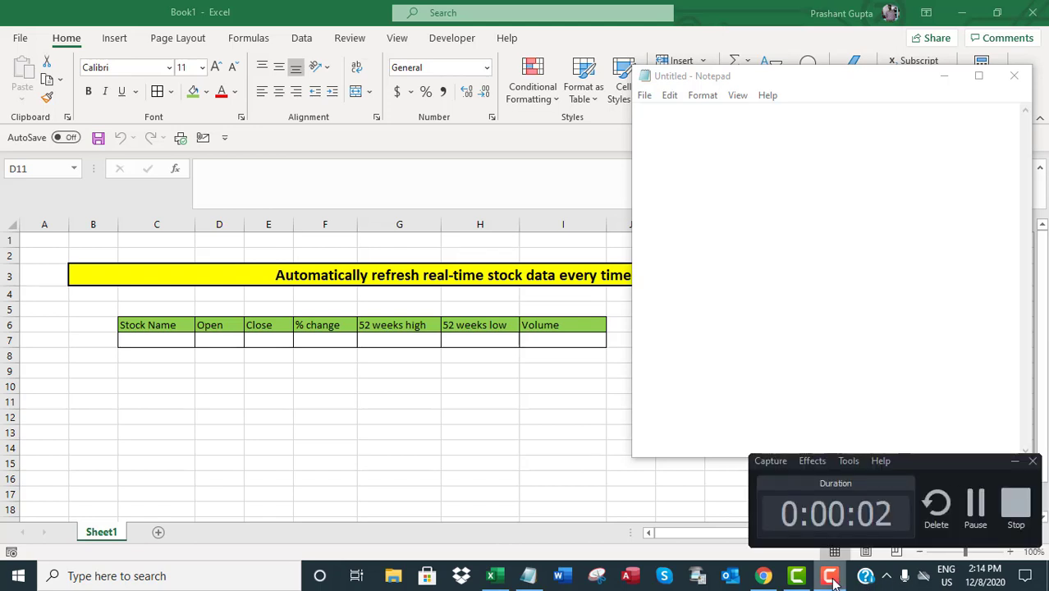
pyautogui.click(830, 576)
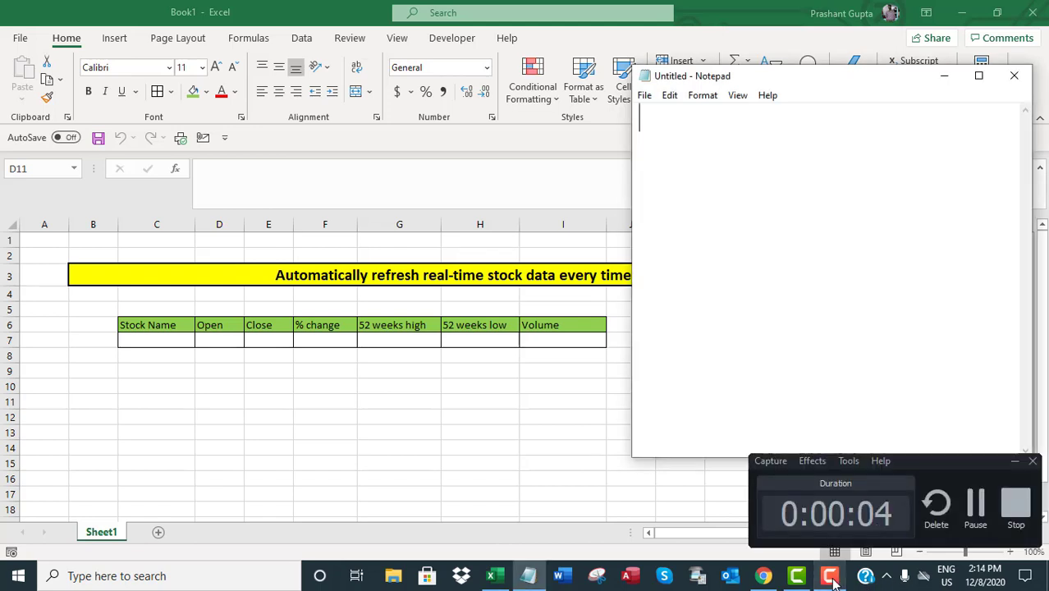
pyautogui.write('H')
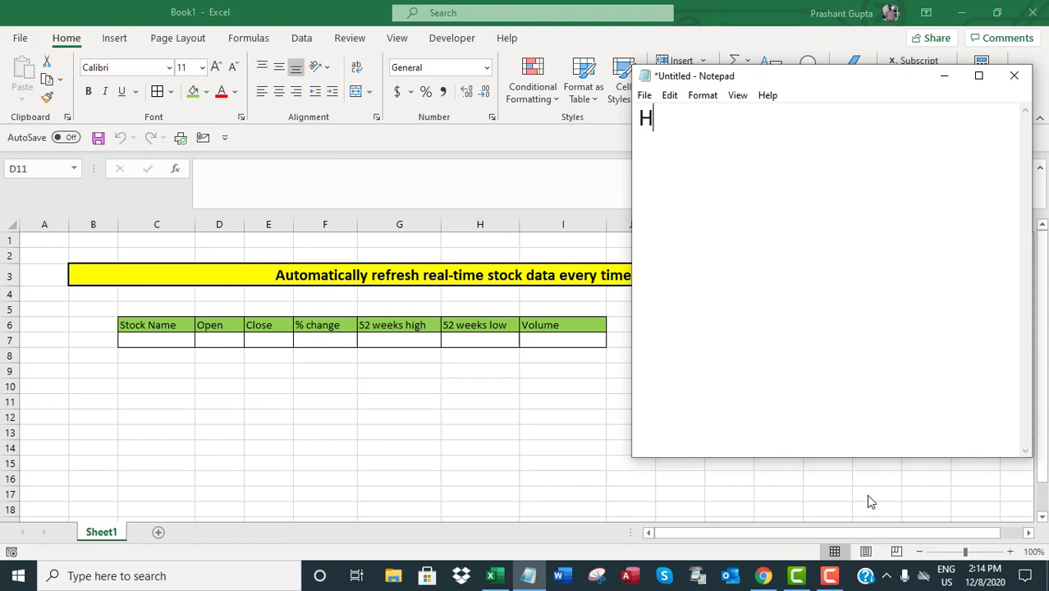
pyautogui.write('ello,  ')
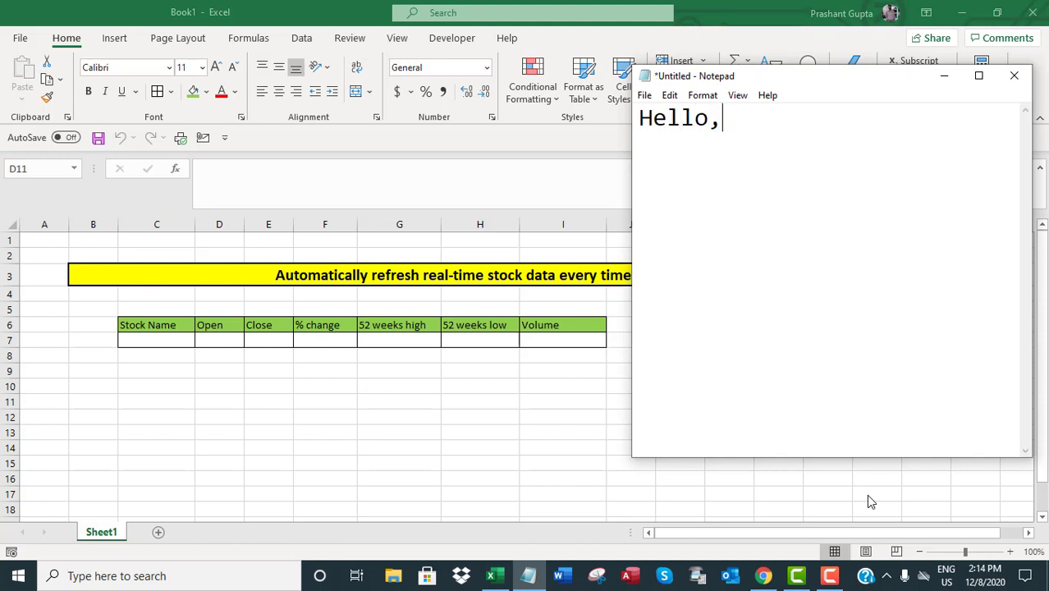
pyautogui.write('In this vid')
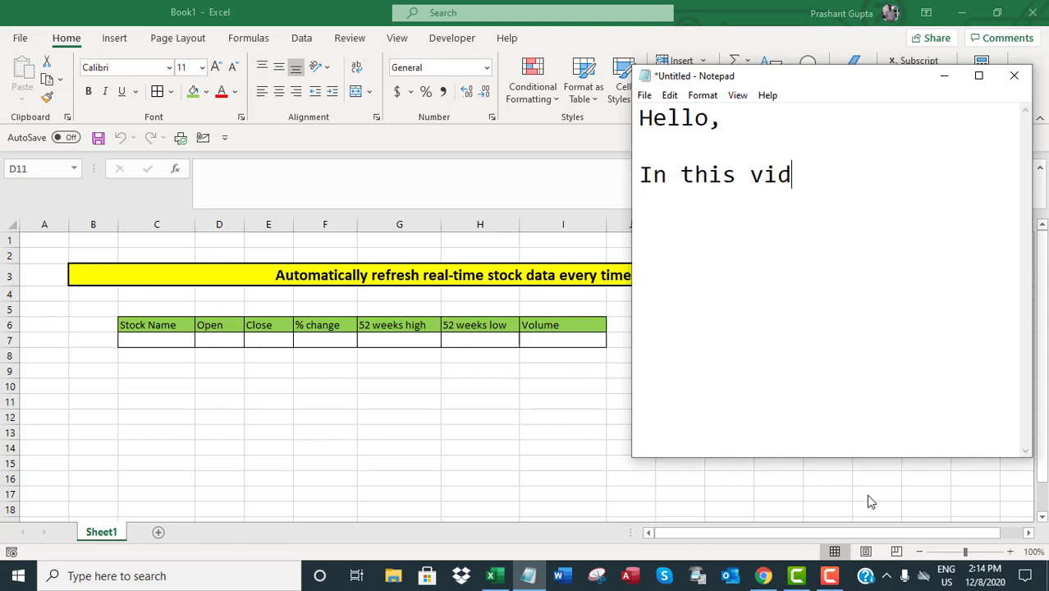
pyautogui.write('eo, I will sho')
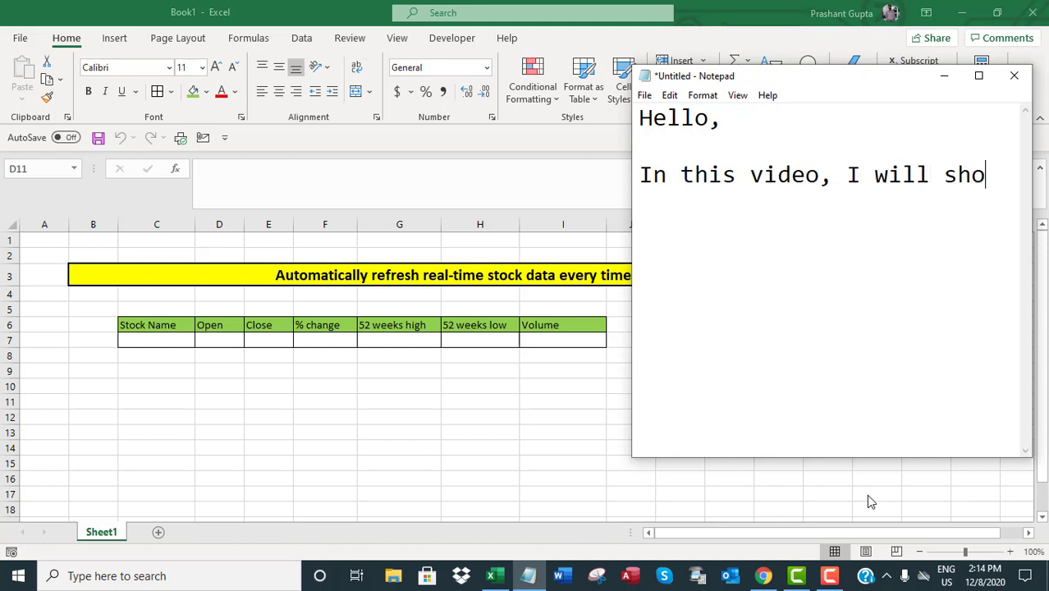
pyautogui.write('w, how to a')
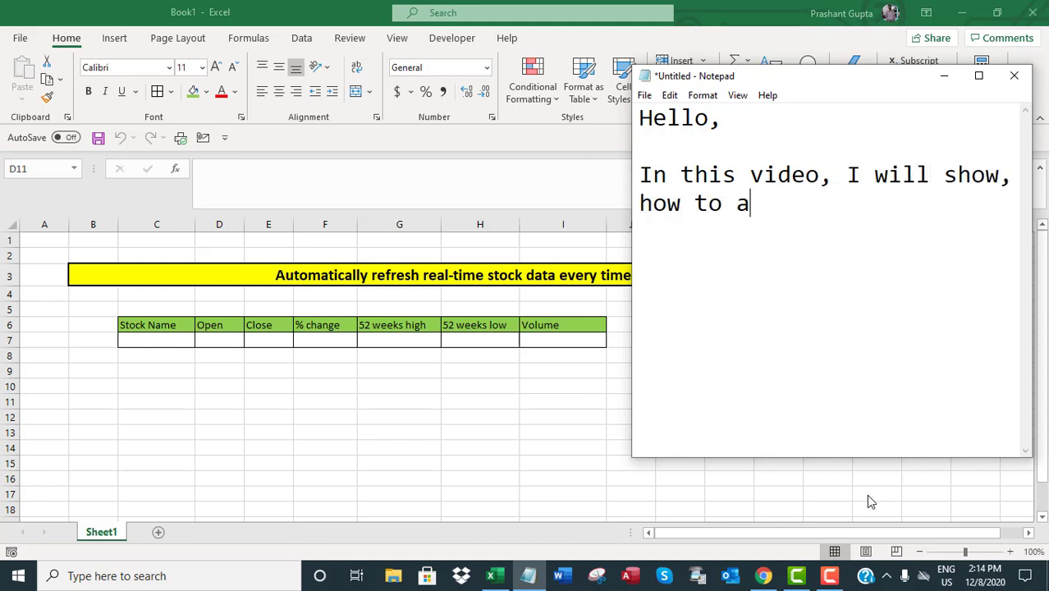
pyautogui.write('utomatically ')
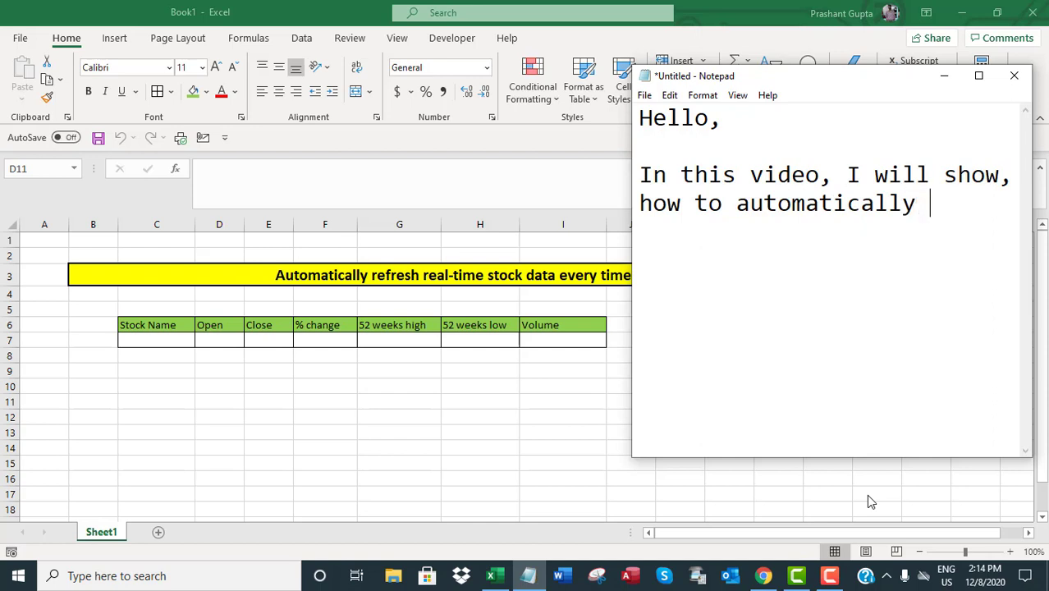
pyautogui.write('refresh real')
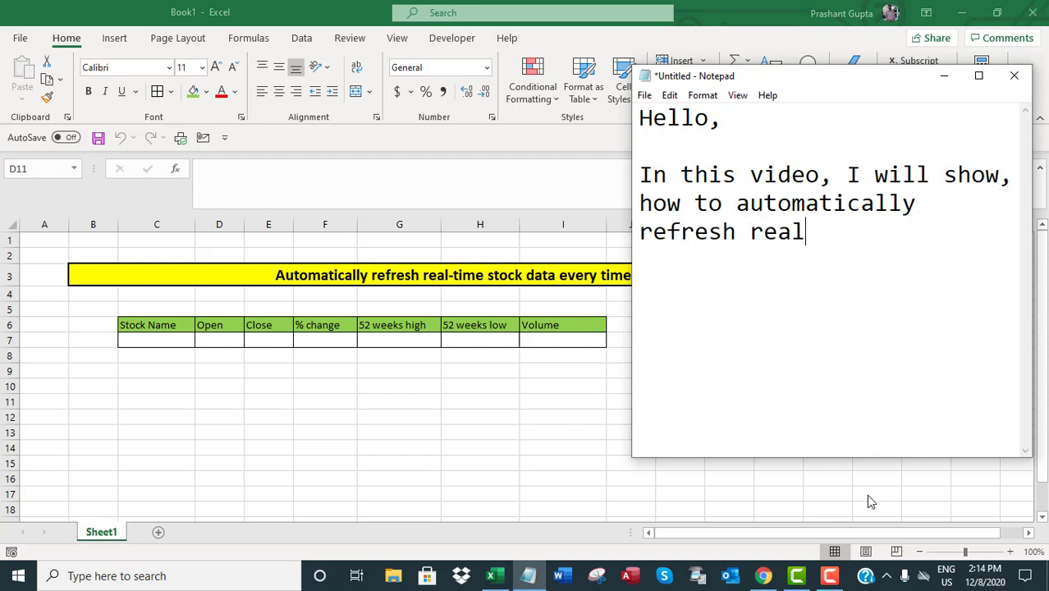
pyautogui.write('-time sto')
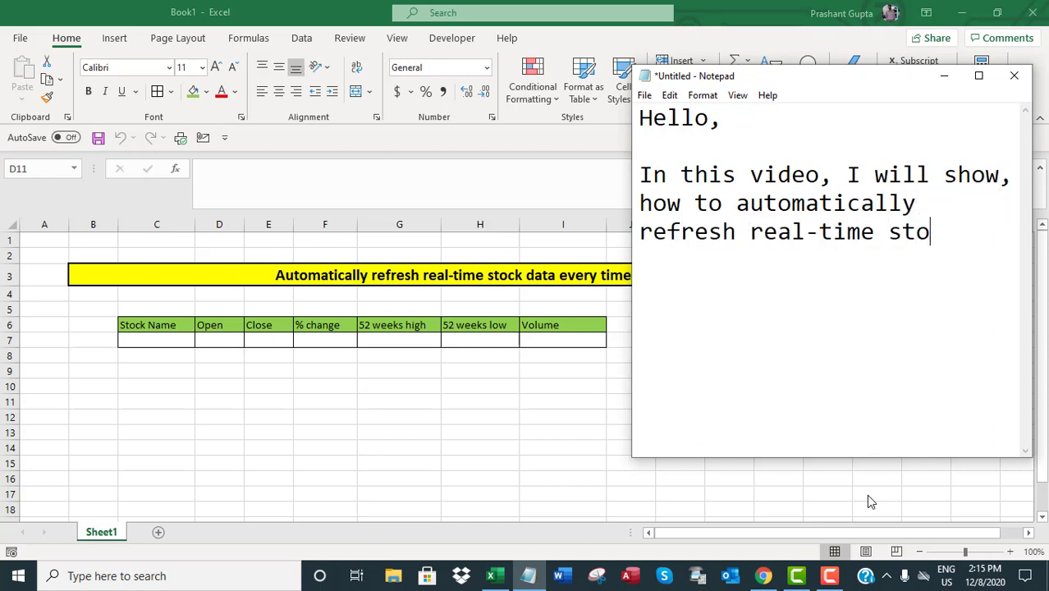
pyautogui.write('ck data ev')
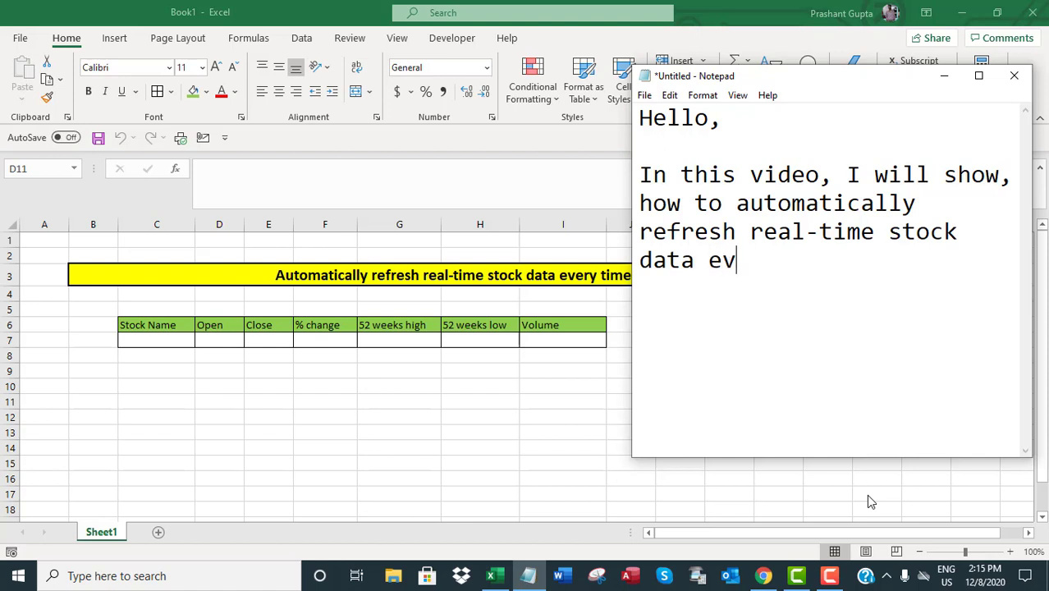
pyautogui.write('ery time')
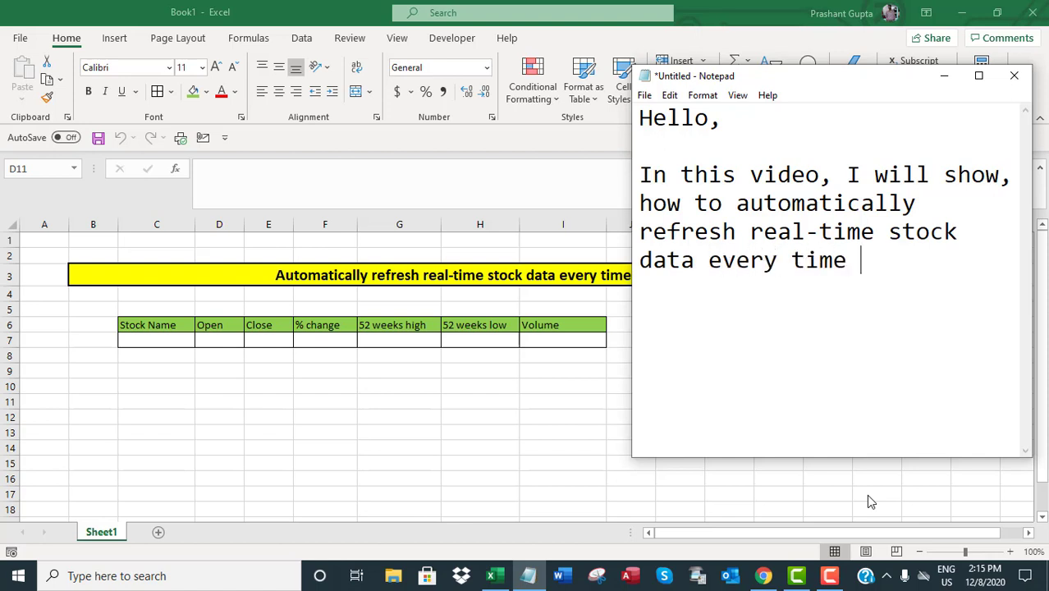
pyautogui.click(942, 79)
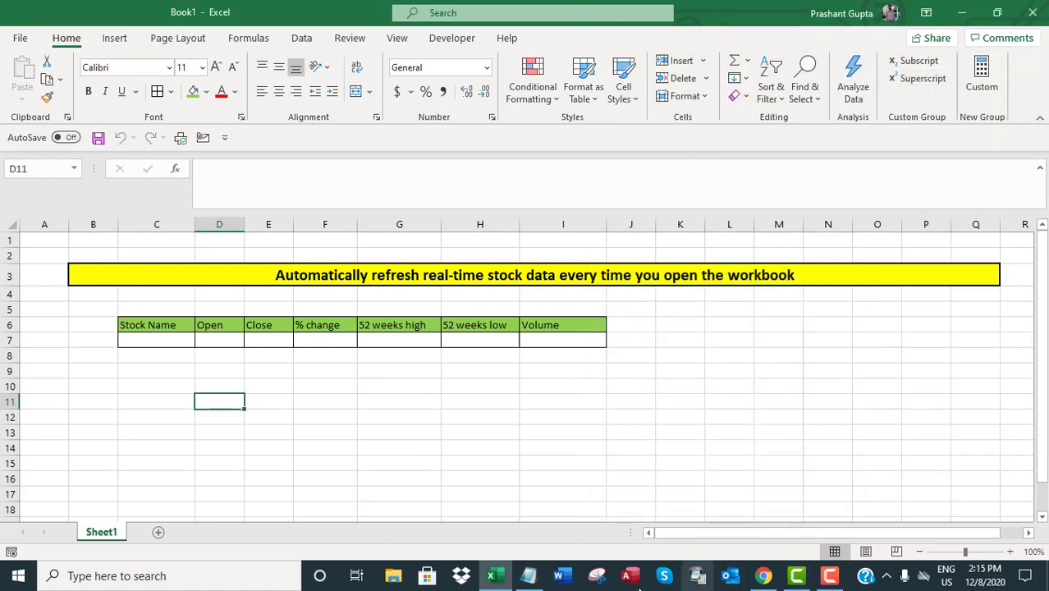
pyautogui.click(527, 575)
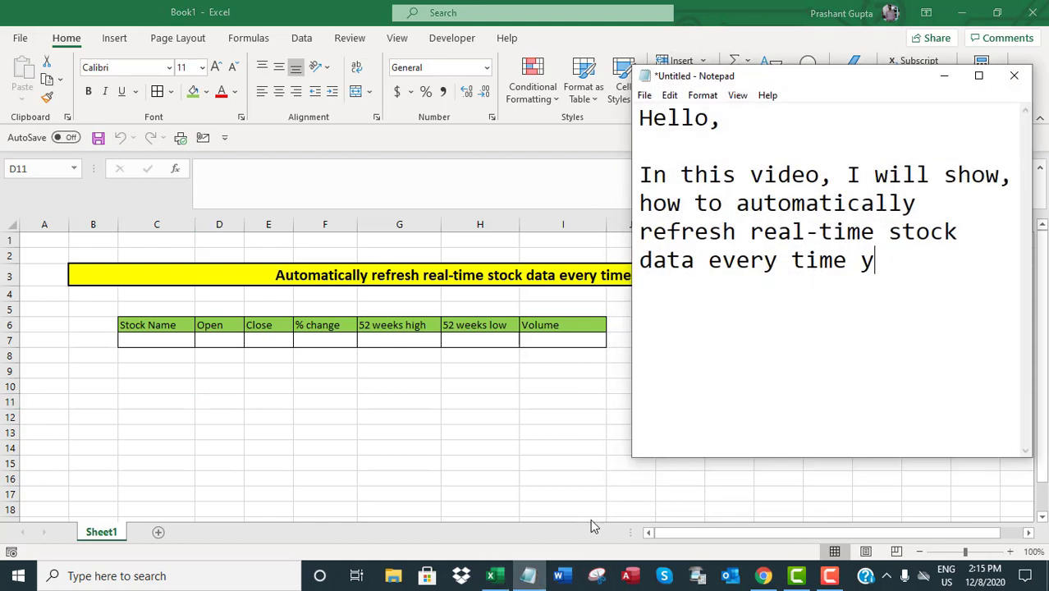
pyautogui.write('ou open the work')
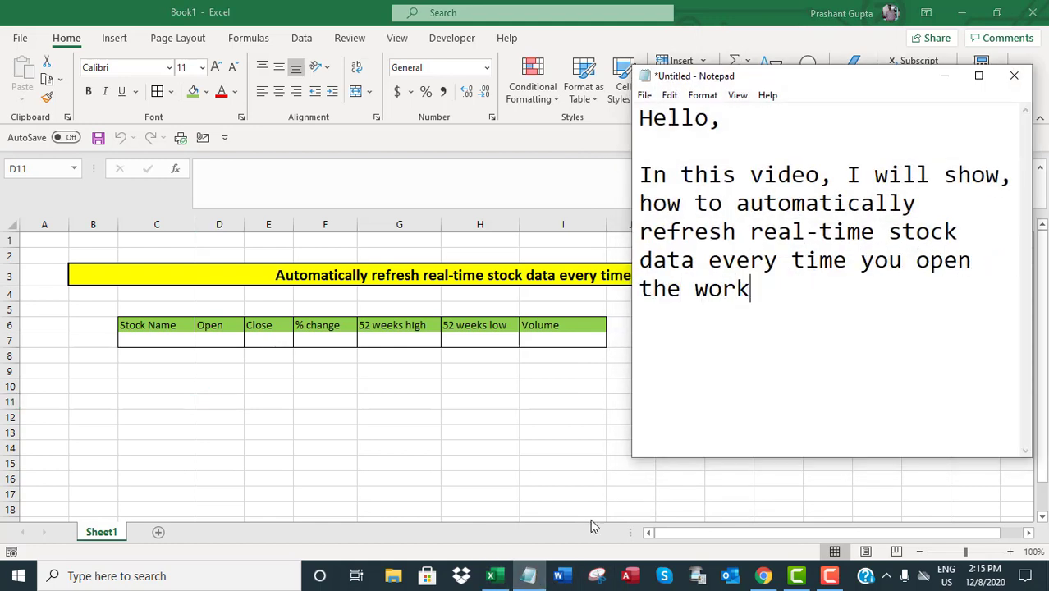
pyautogui.write('book.  S')
pyautogui.write("o, let's")
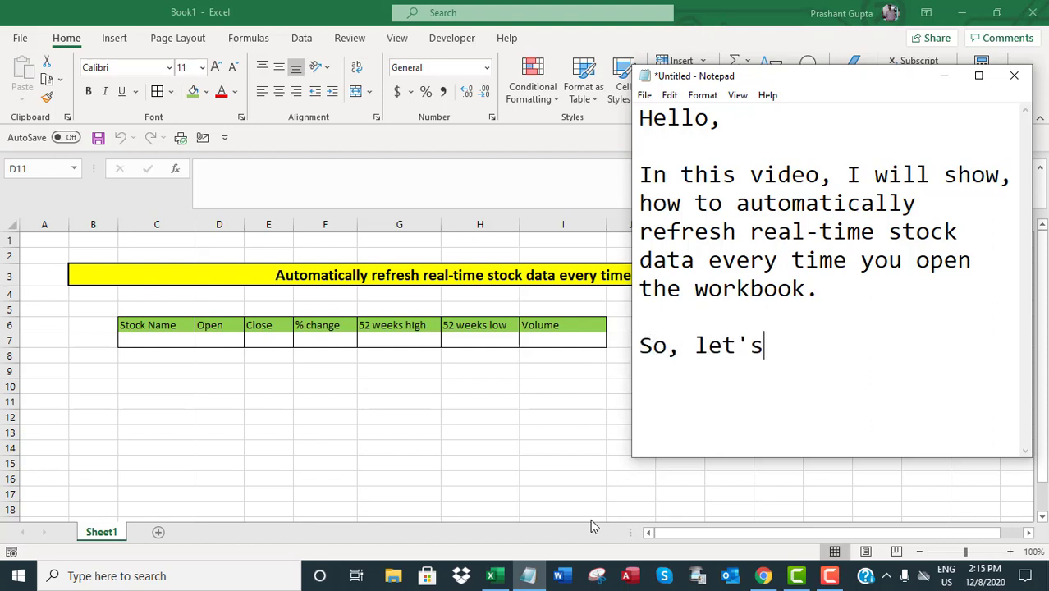
pyautogui.write(' get started.')
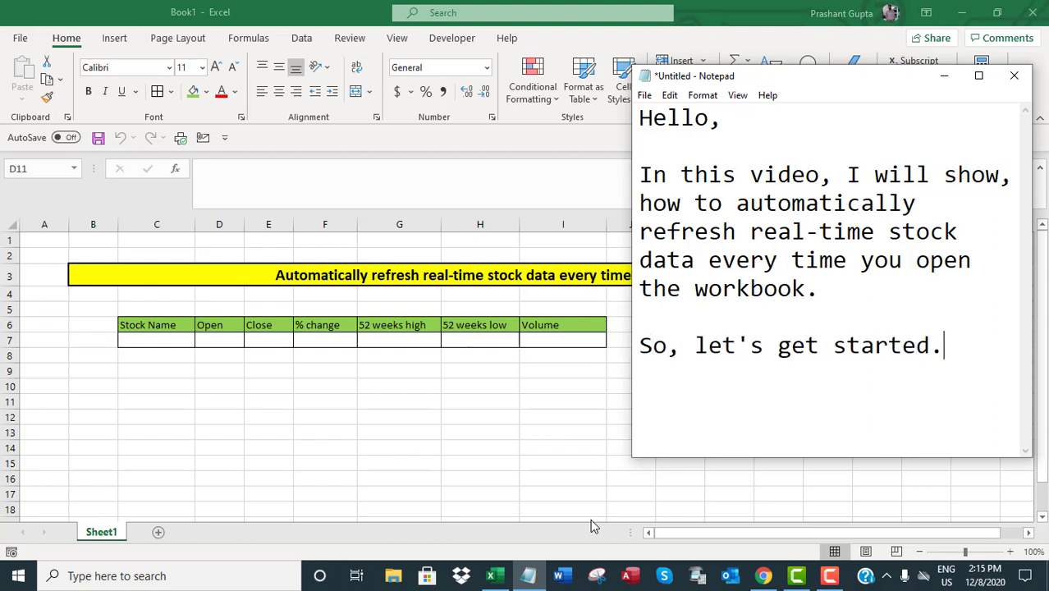
# Step: Add the paragraph 'So, first, let's add some real time stock data to excel sheet.'
pyautogui.press('Return')
pyautogui.press('Return')
pyautogui.write('So, for')
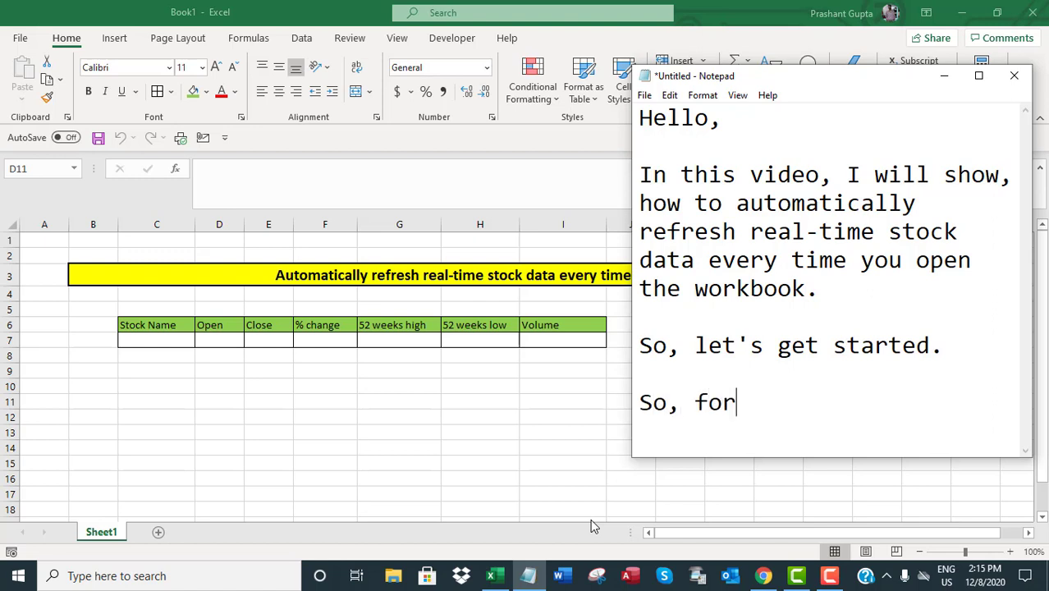
pyautogui.press('BackSpace')
pyautogui.press('BackSpace')
pyautogui.write("irst, let'")
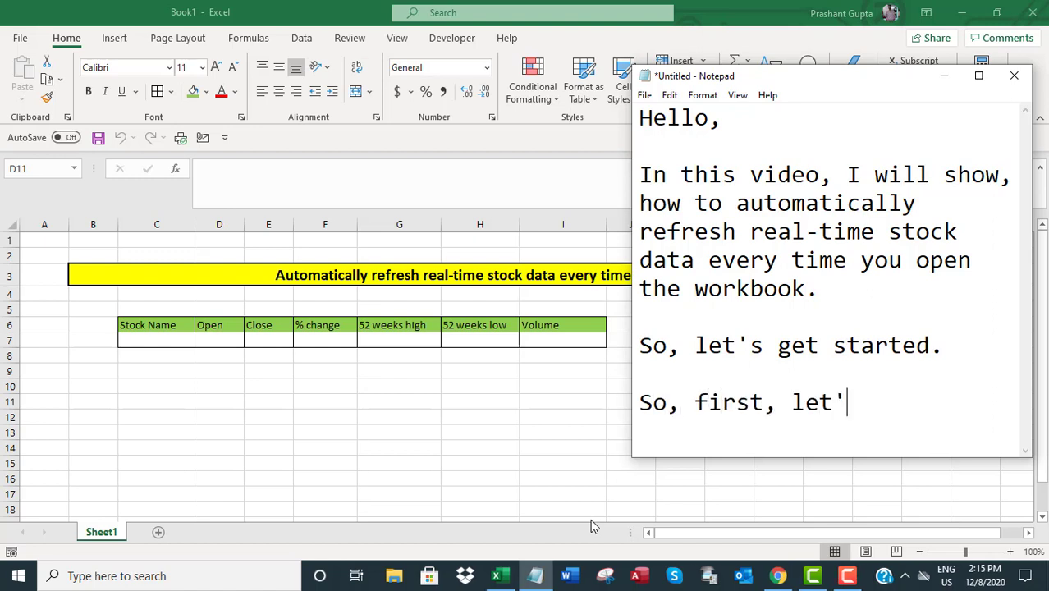
pyautogui.write('s add some real')
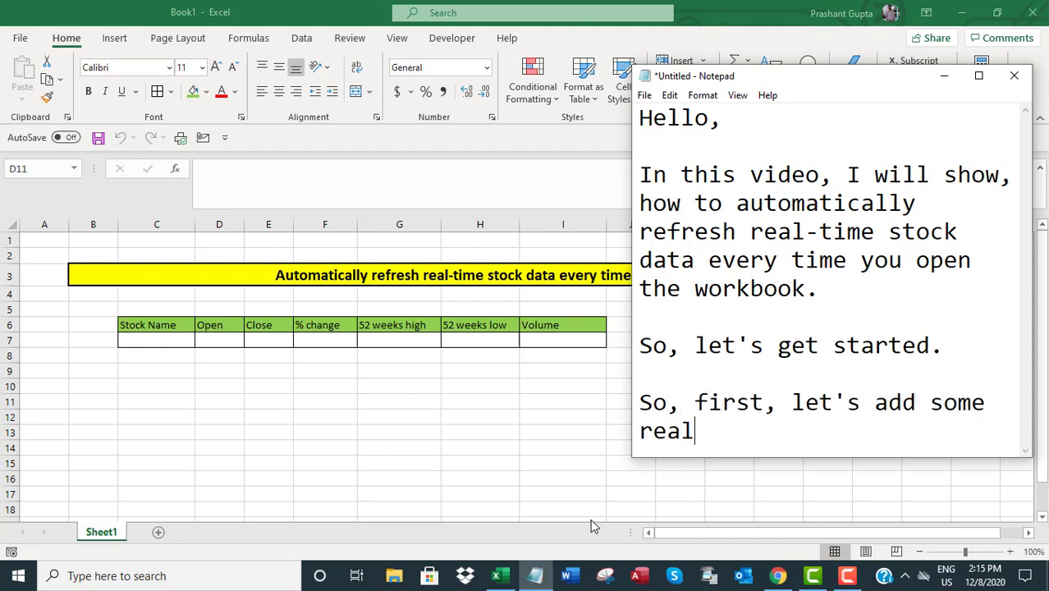
pyautogui.write(' time stock data ')
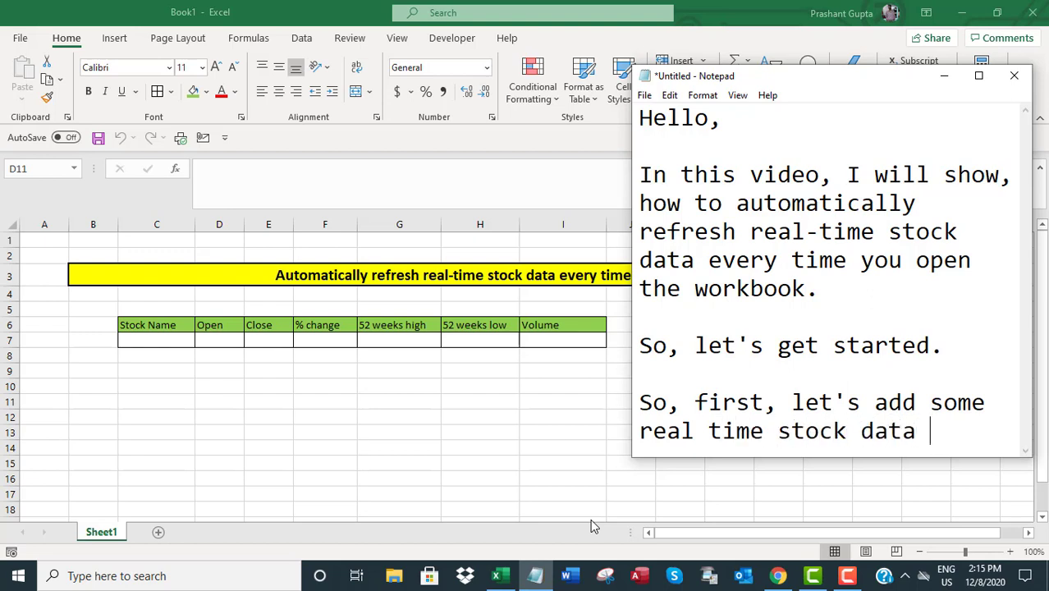
pyautogui.write('to excel shee')
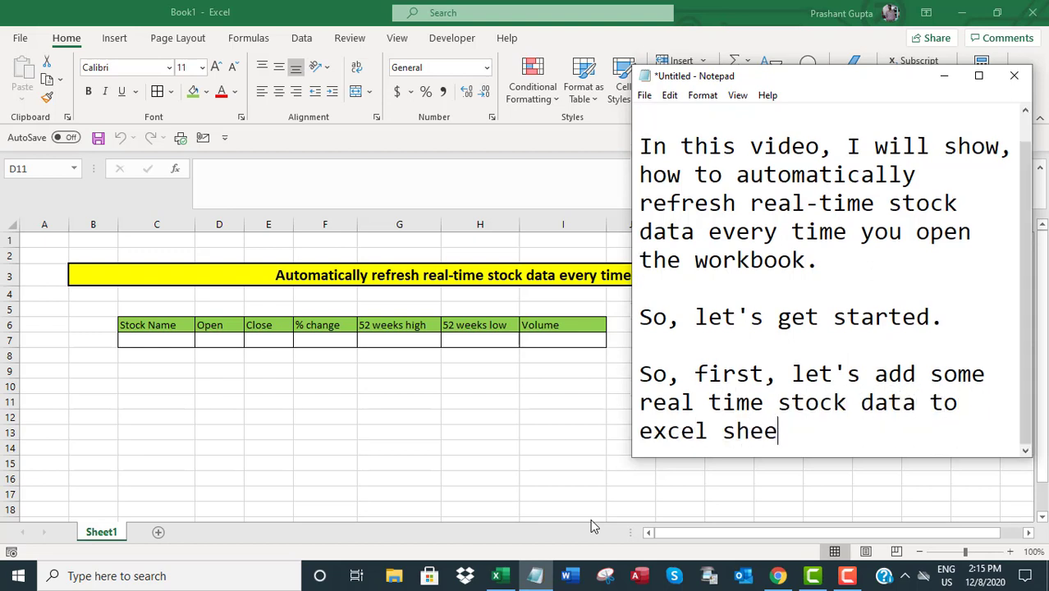
pyautogui.write('t.')
pyautogui.press('Return')
pyautogui.press('Return')
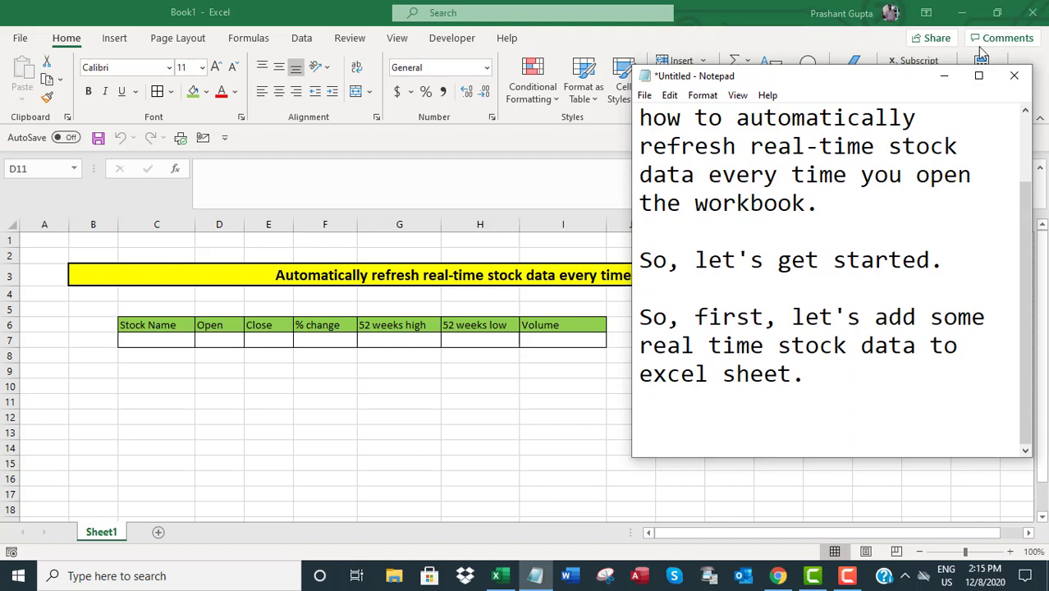
# Step: Enter Apple in cell C7 under Stock Name
pyautogui.click(941, 80)
pyautogui.click(153, 340)
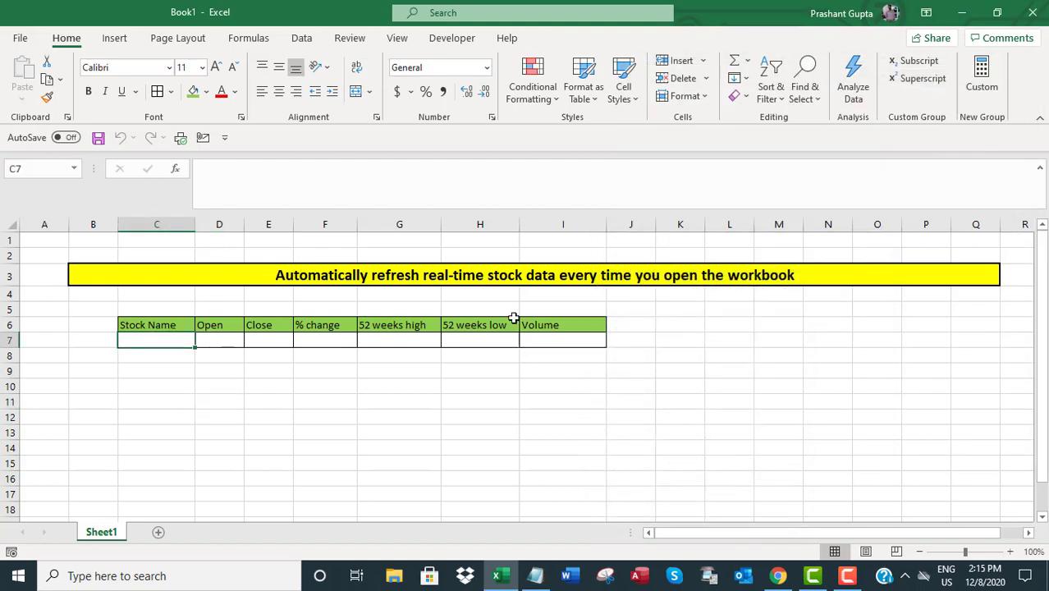
pyautogui.write('Apple')
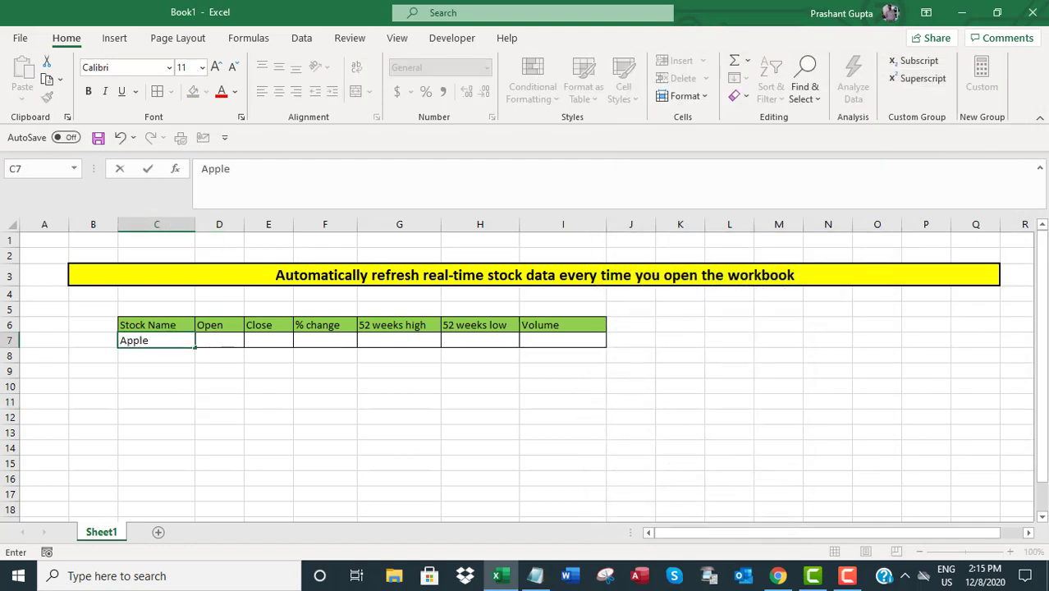
pyautogui.click(206, 368)
# Step: Convert C7 to the Stocks data type, choosing APPLE INC. (XNAS:AAPL)
pyautogui.click(151, 342)
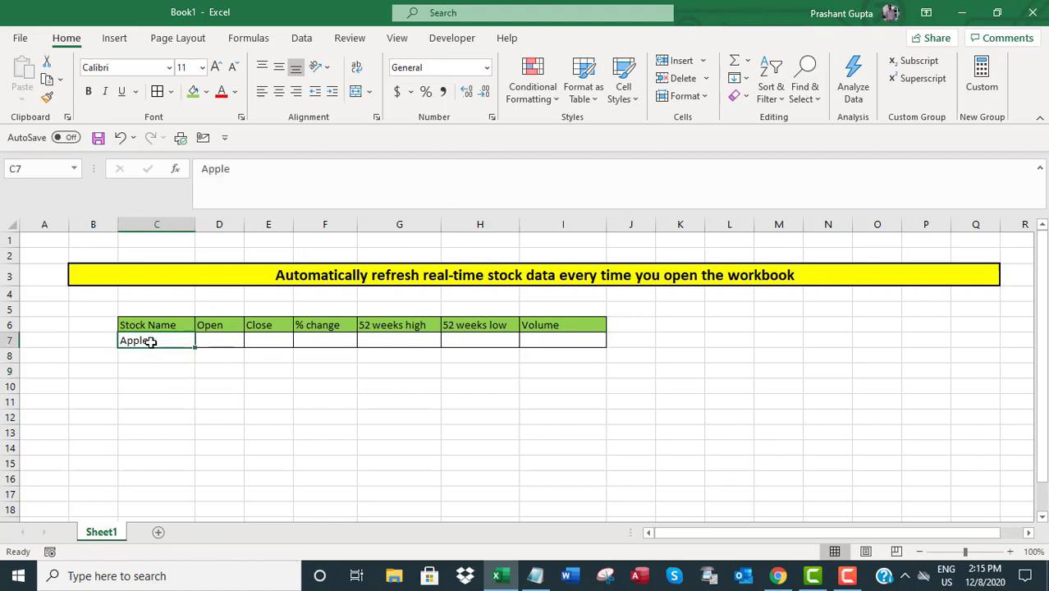
pyautogui.click(302, 38)
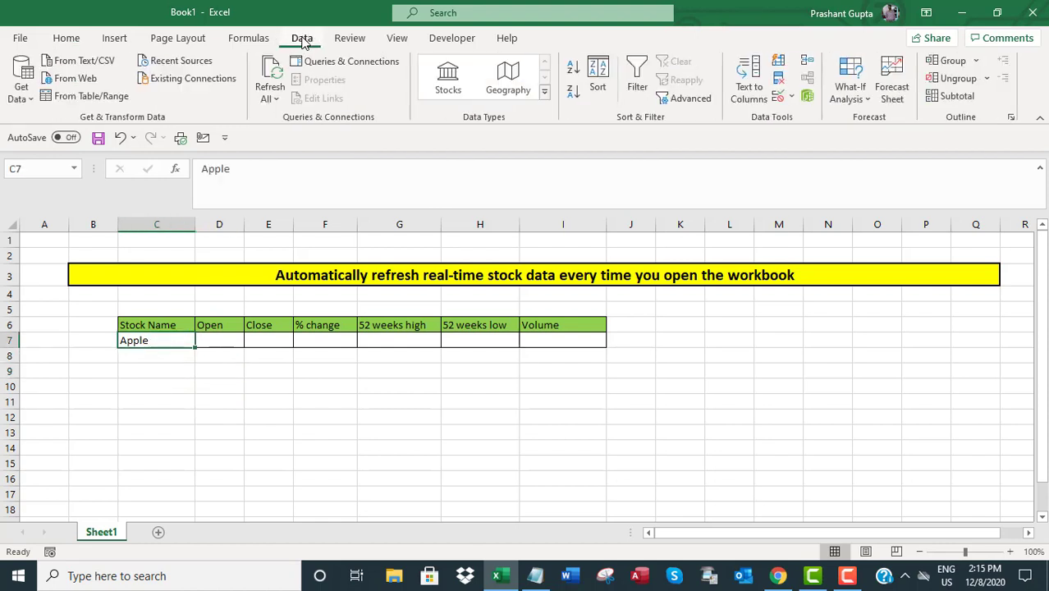
pyautogui.click(455, 86)
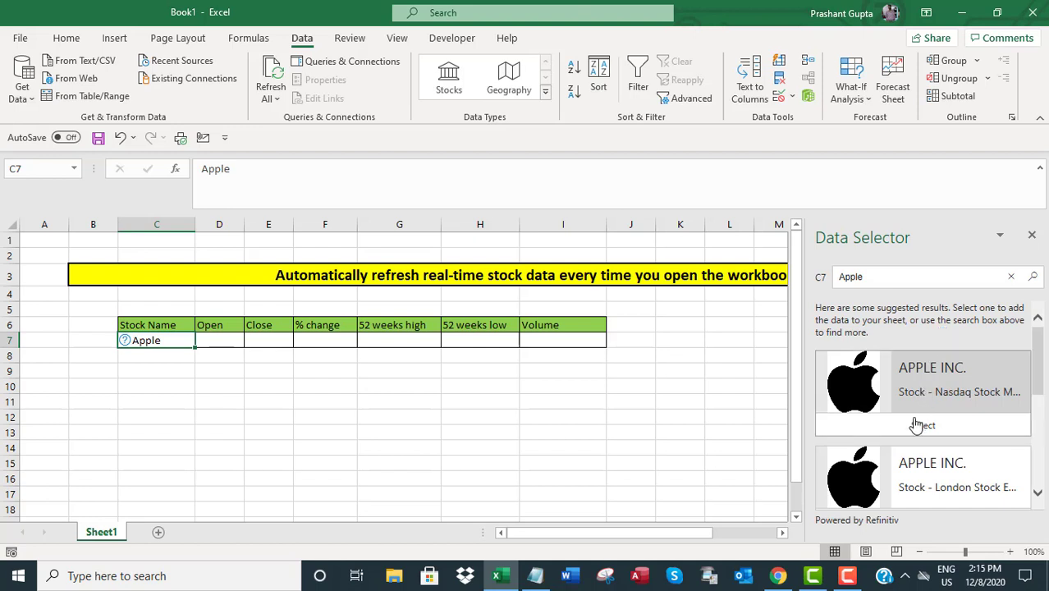
pyautogui.click(924, 425)
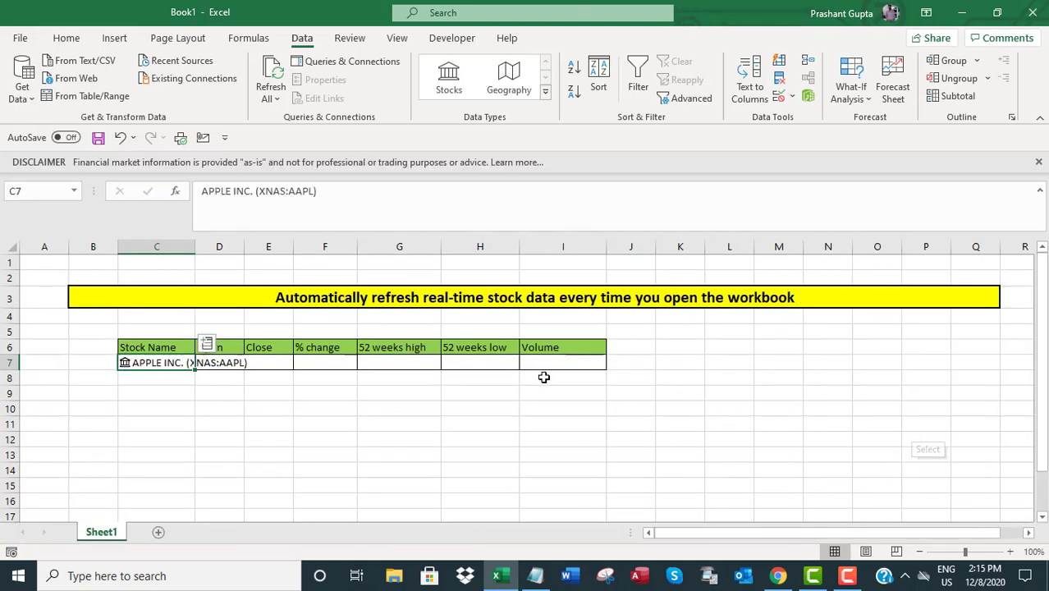
# Step: Widen column C to fit the stock name and add Apple's Open price to row 7
pyautogui.click(209, 392)
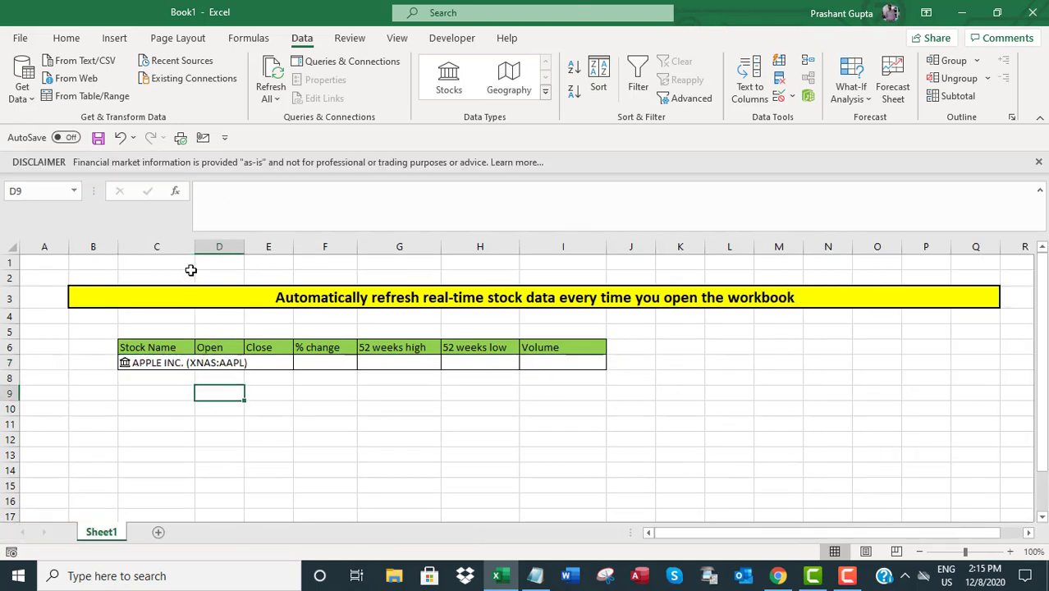
pyautogui.moveTo(197, 247); pyautogui.dragTo(263, 247)
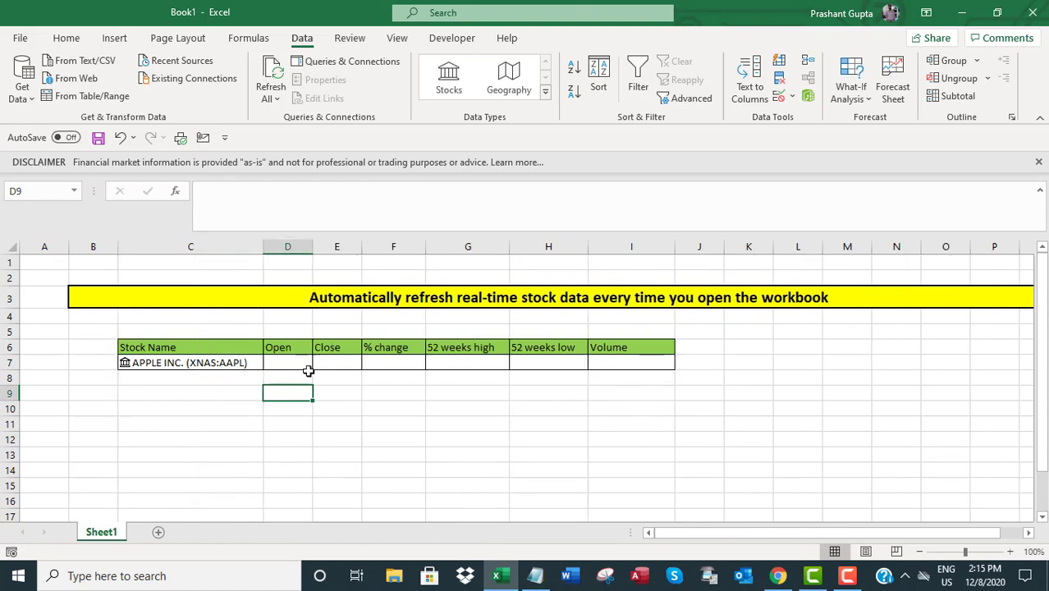
pyautogui.click(282, 362)
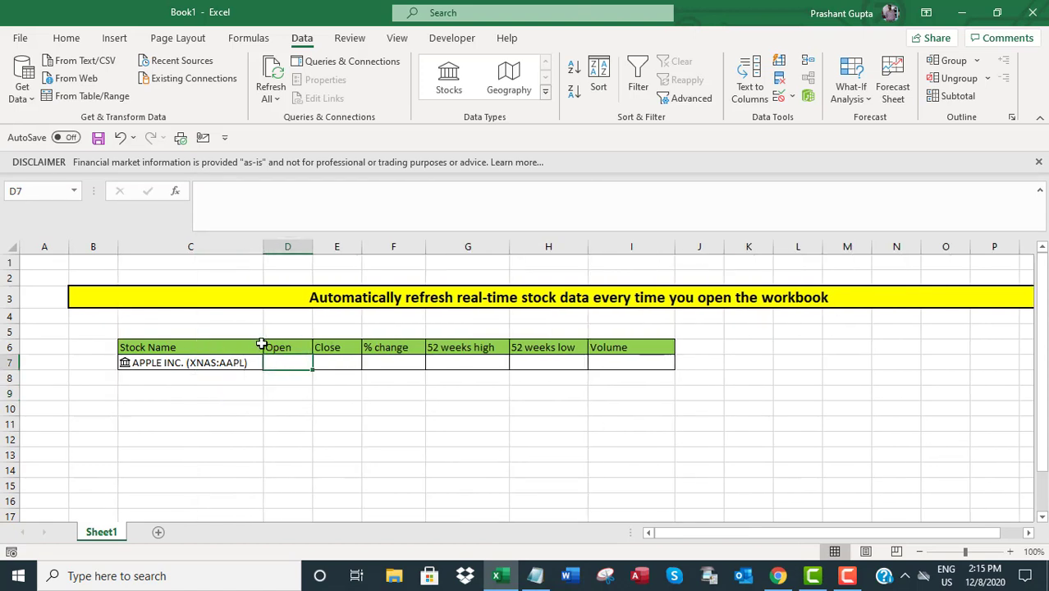
pyautogui.click(242, 362)
pyautogui.click(274, 345)
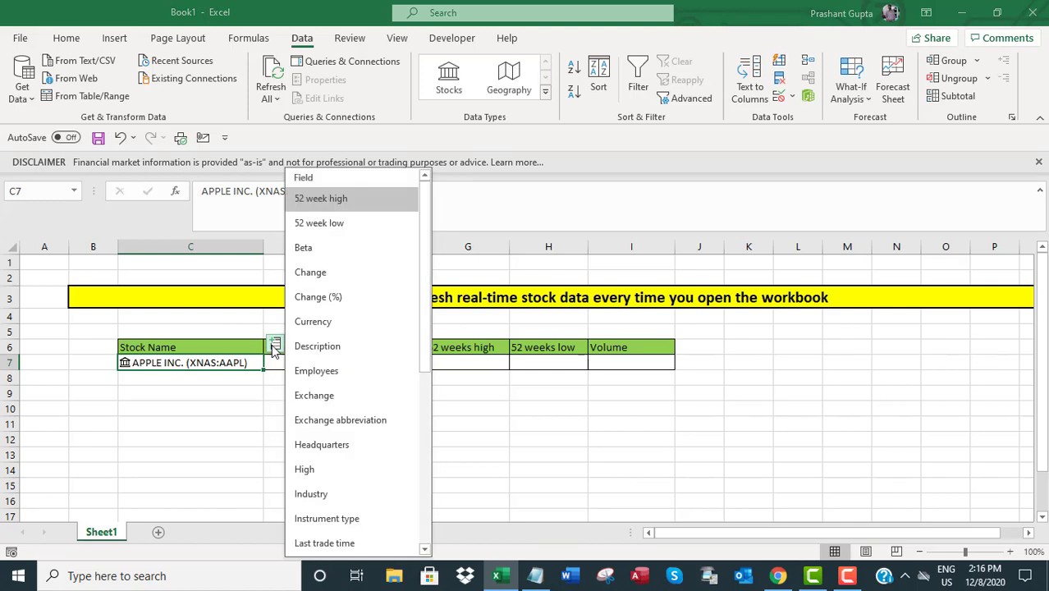
pyautogui.scroll(-3, 323, 419)
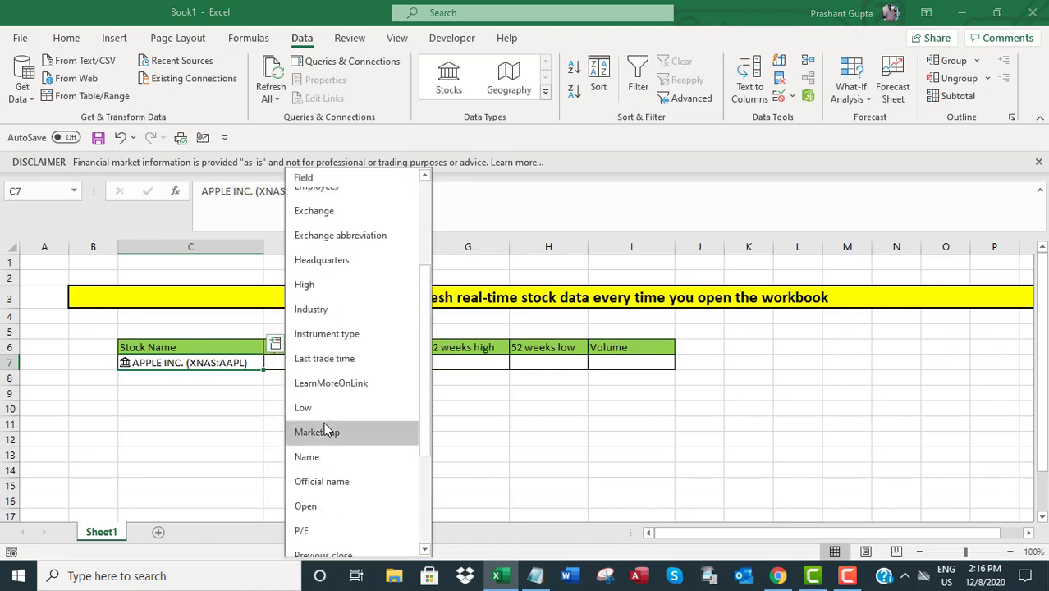
pyautogui.scroll(-2, 327, 443)
pyautogui.click(306, 359)
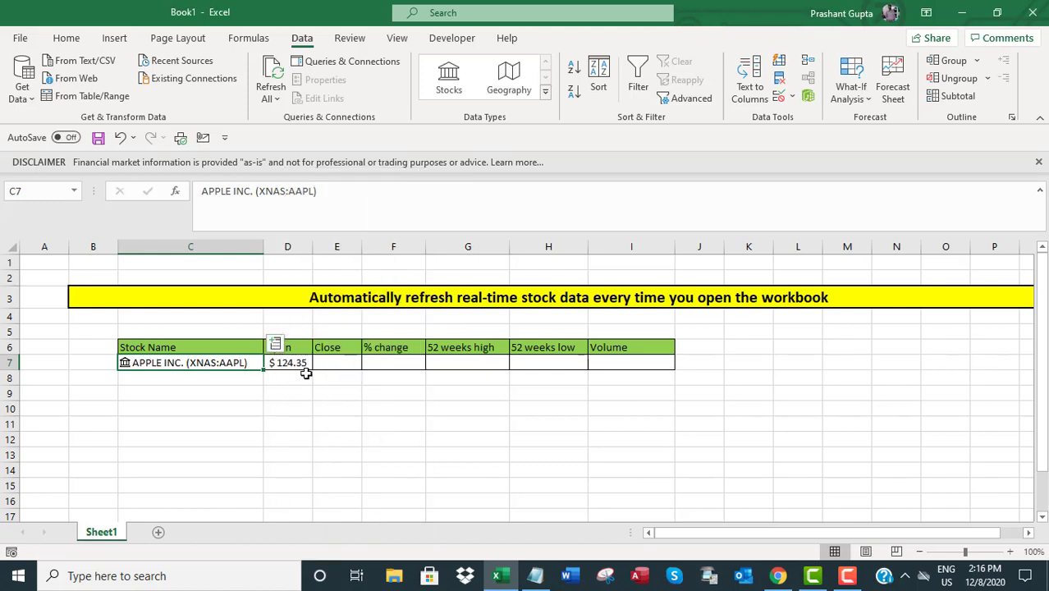
# Step: Add the Previous close and Change (%) fields to the Apple row
pyautogui.click(275, 345)
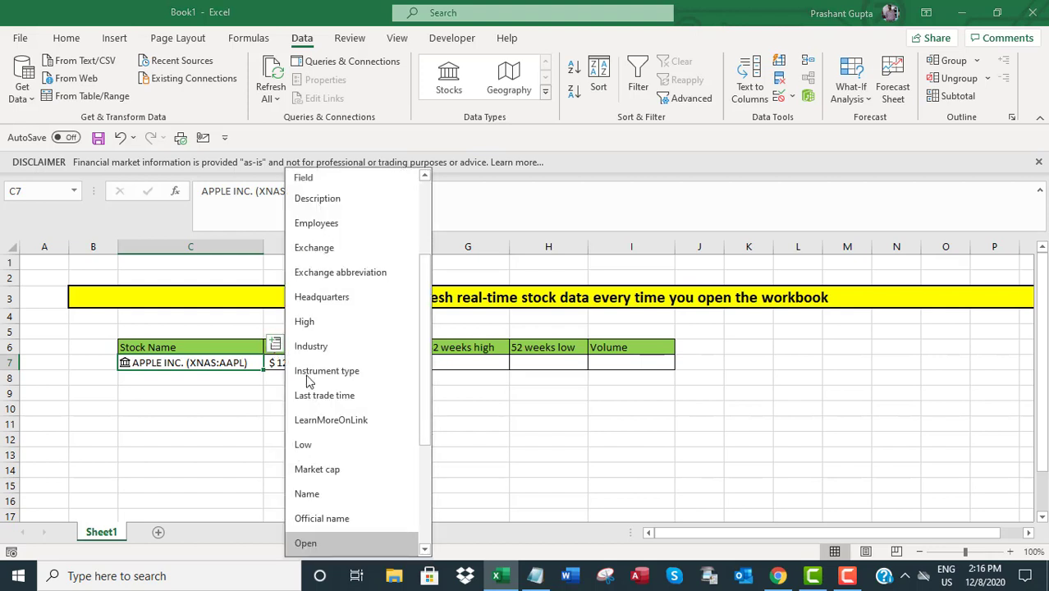
pyautogui.scroll(-1, 328, 398)
pyautogui.scroll(-2, 328, 398)
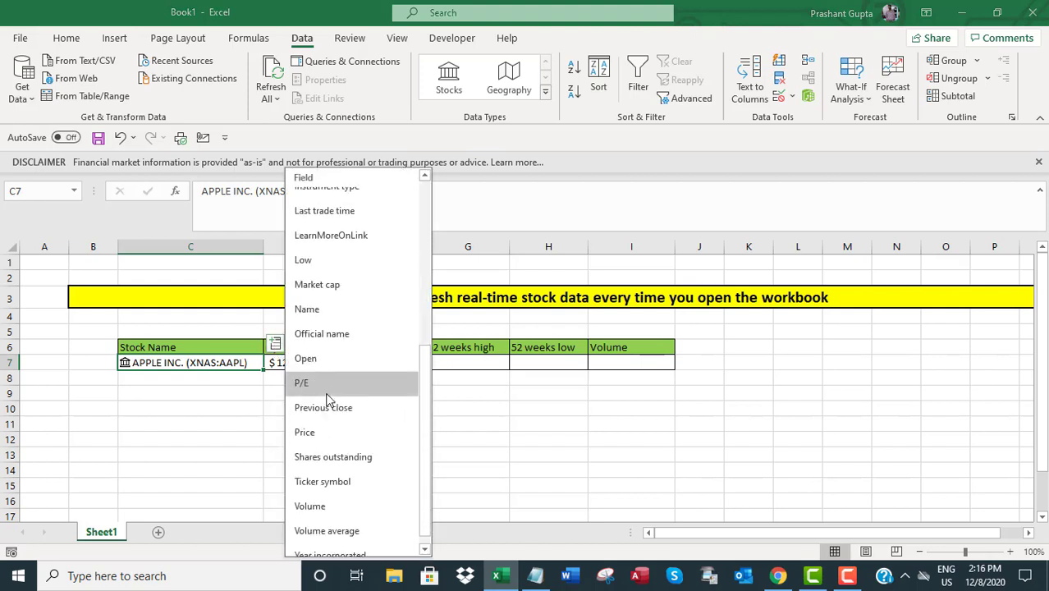
pyautogui.click(326, 412)
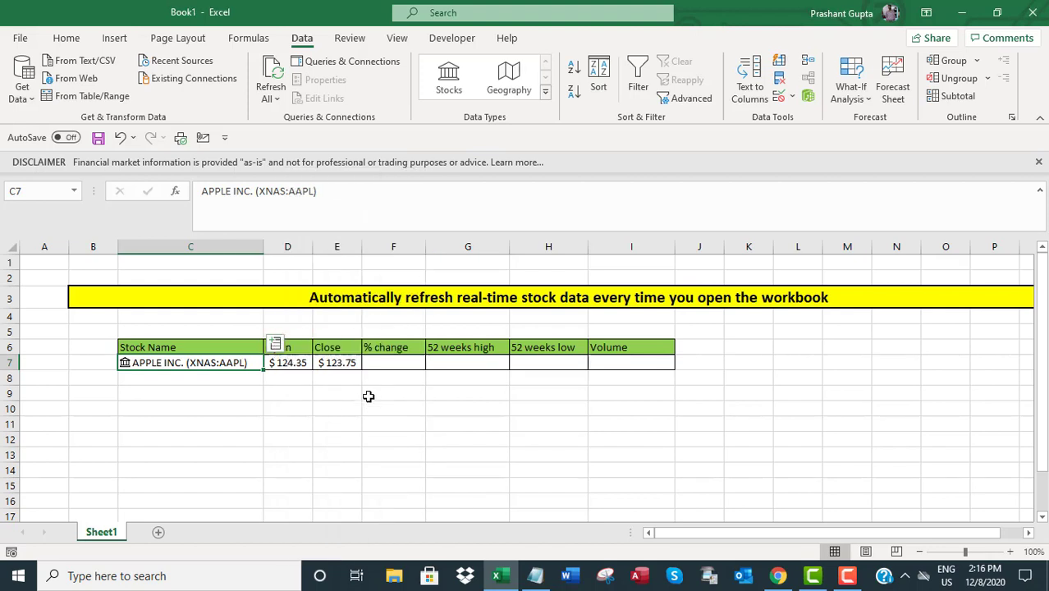
pyautogui.click(277, 346)
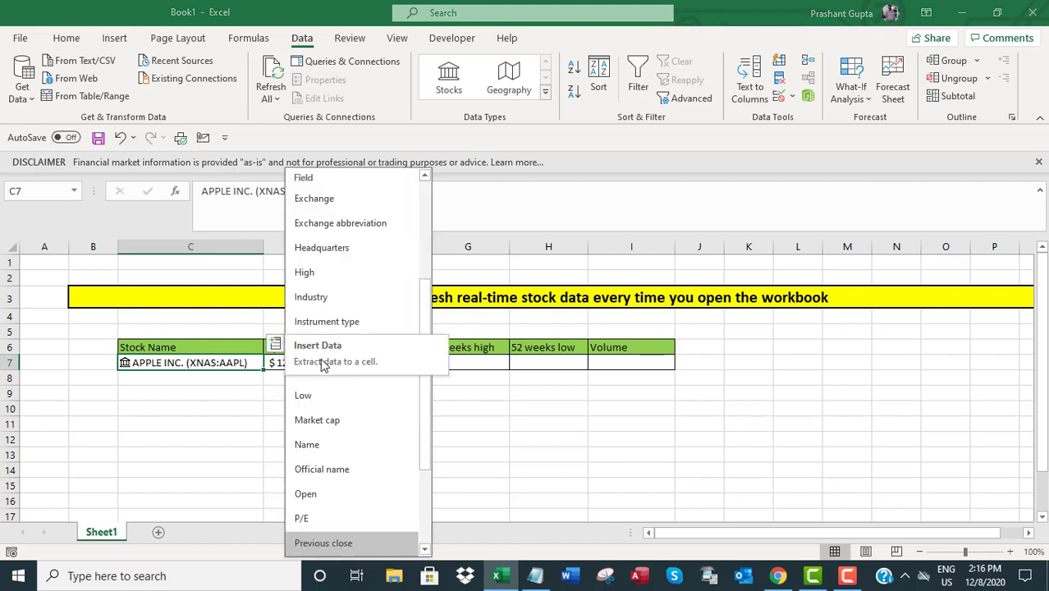
pyautogui.scroll(2, 345, 396)
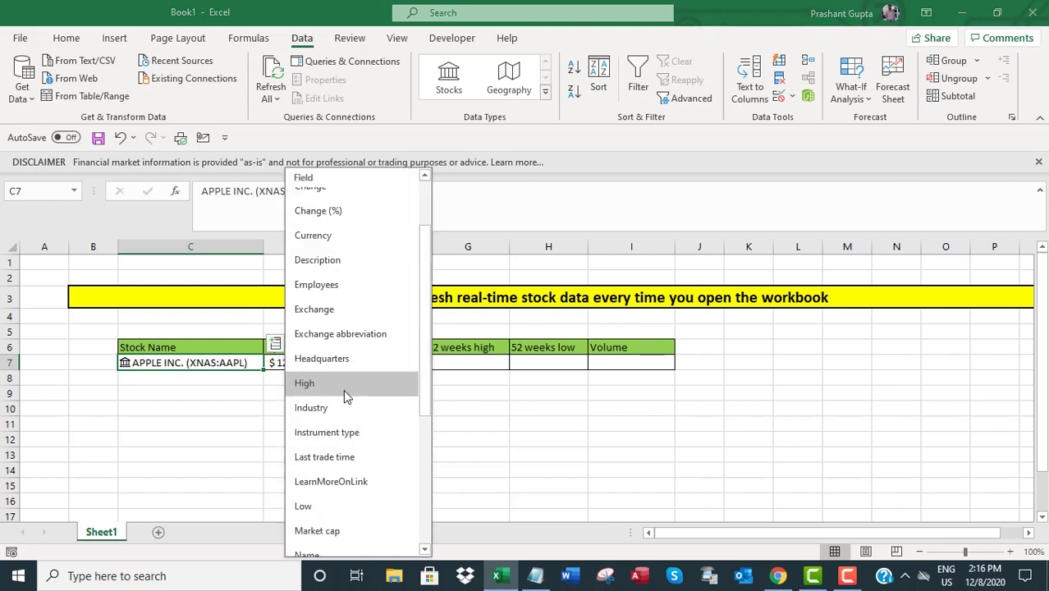
pyautogui.click(318, 212)
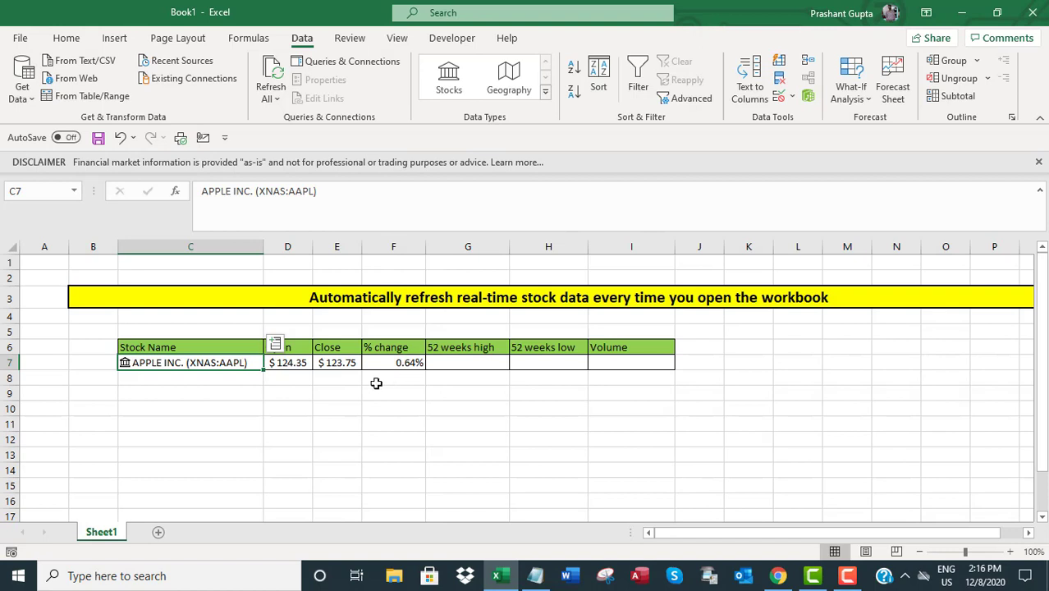
# Step: Add the 52 week high, 52 week low and Volume fields to the Apple row
pyautogui.click(276, 345)
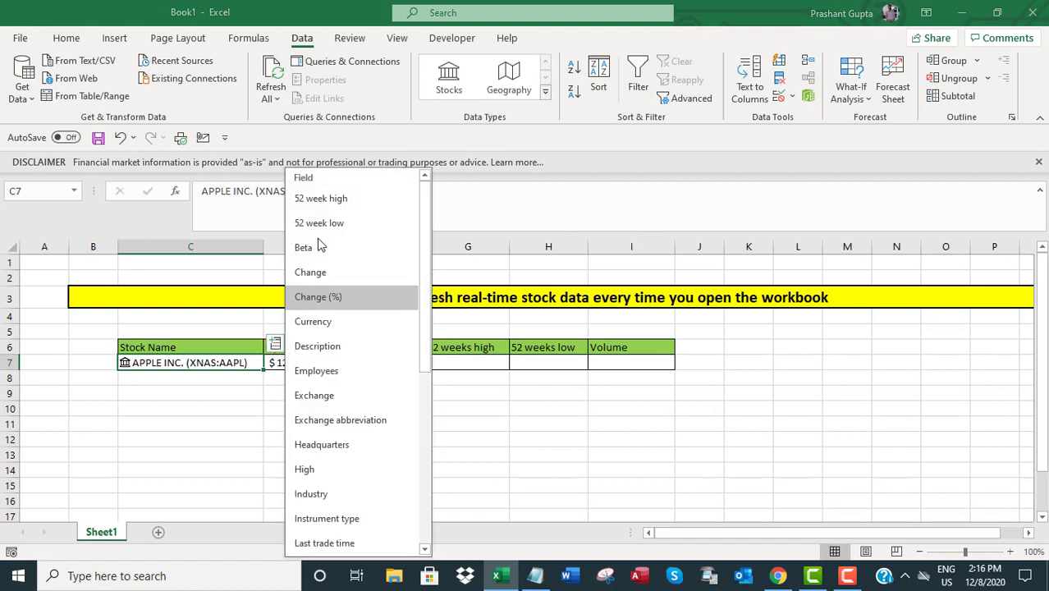
pyautogui.click(324, 199)
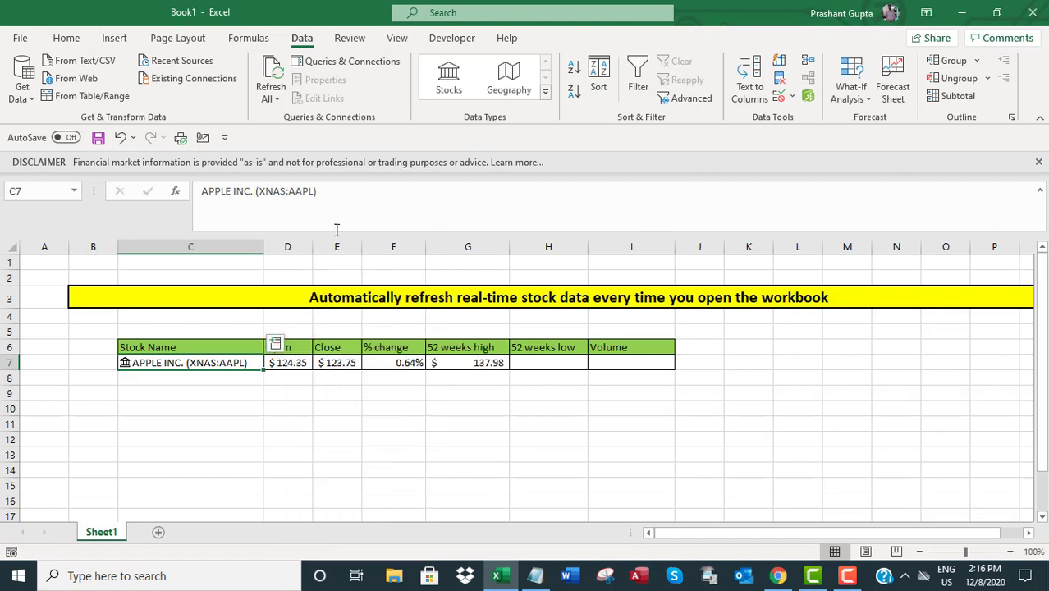
pyautogui.click(277, 348)
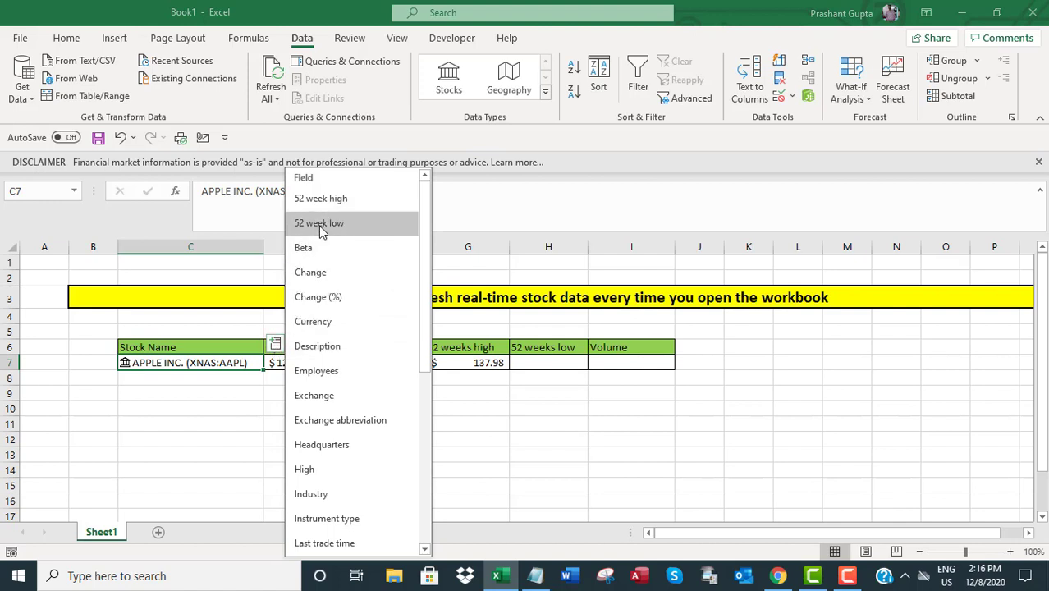
pyautogui.click(321, 226)
pyautogui.click(275, 344)
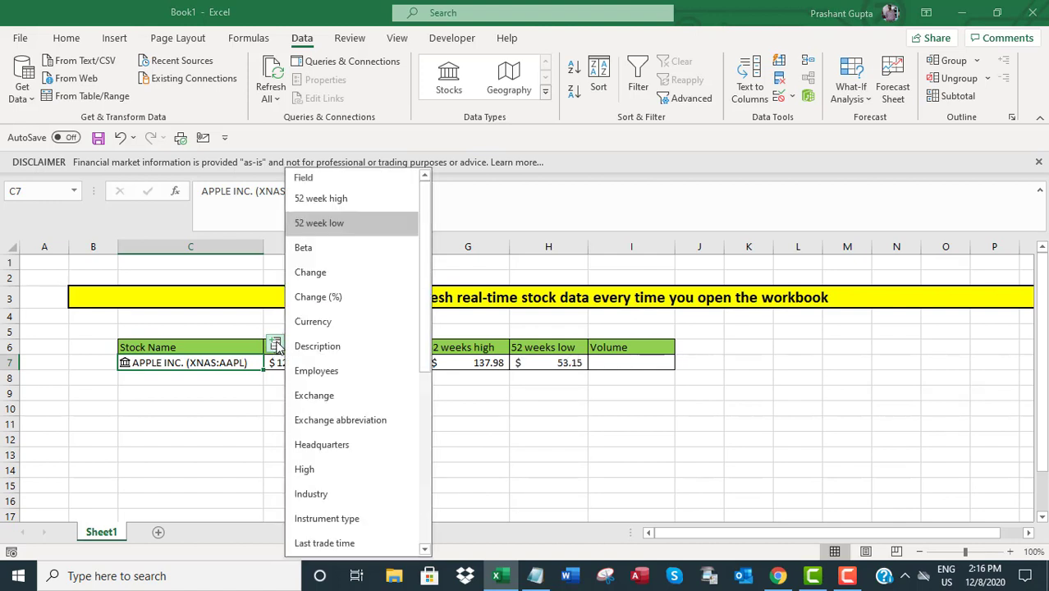
pyautogui.scroll(-1, 334, 421)
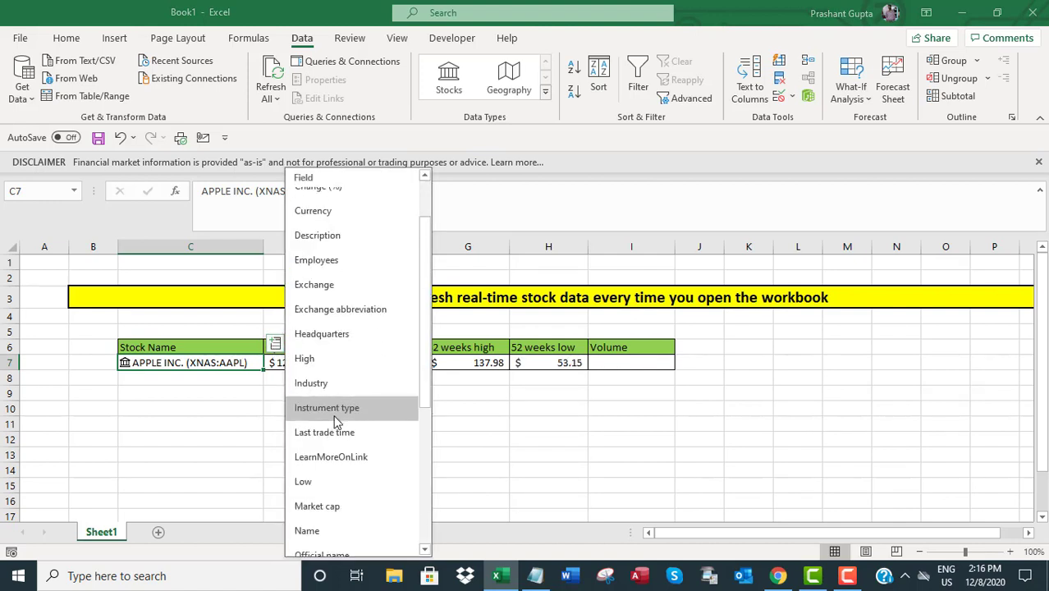
pyautogui.scroll(-2, 335, 421)
pyautogui.scroll(-1, 334, 421)
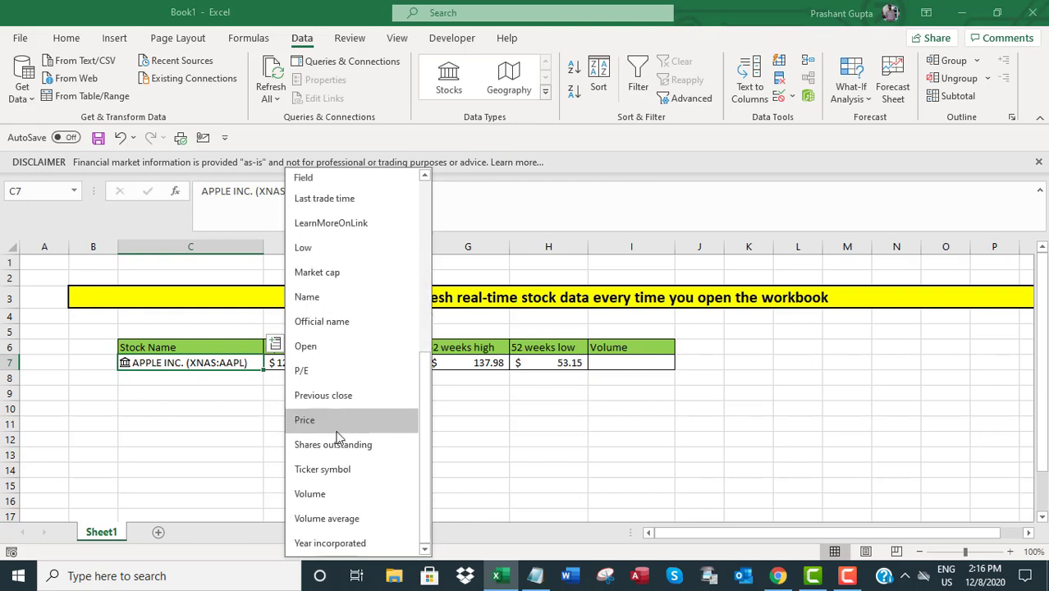
pyautogui.click(310, 493)
pyautogui.click(538, 442)
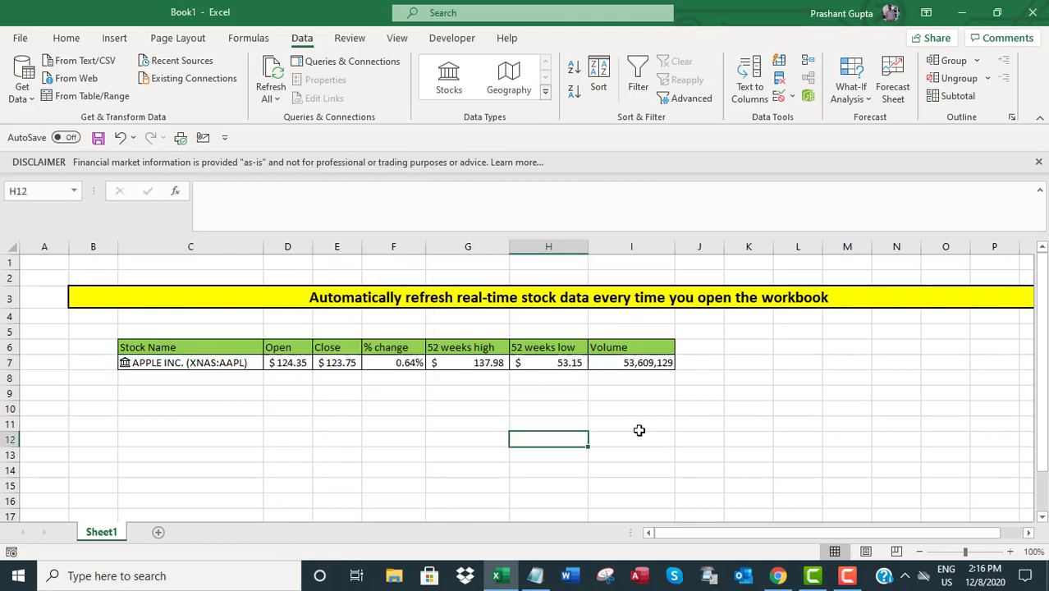
# Step: Add 'Now, we will use VBA to automatically refresh this real time data everytime, we open this workbook' and 'Let's do it.'
pyautogui.click(534, 576)
pyautogui.write('N')
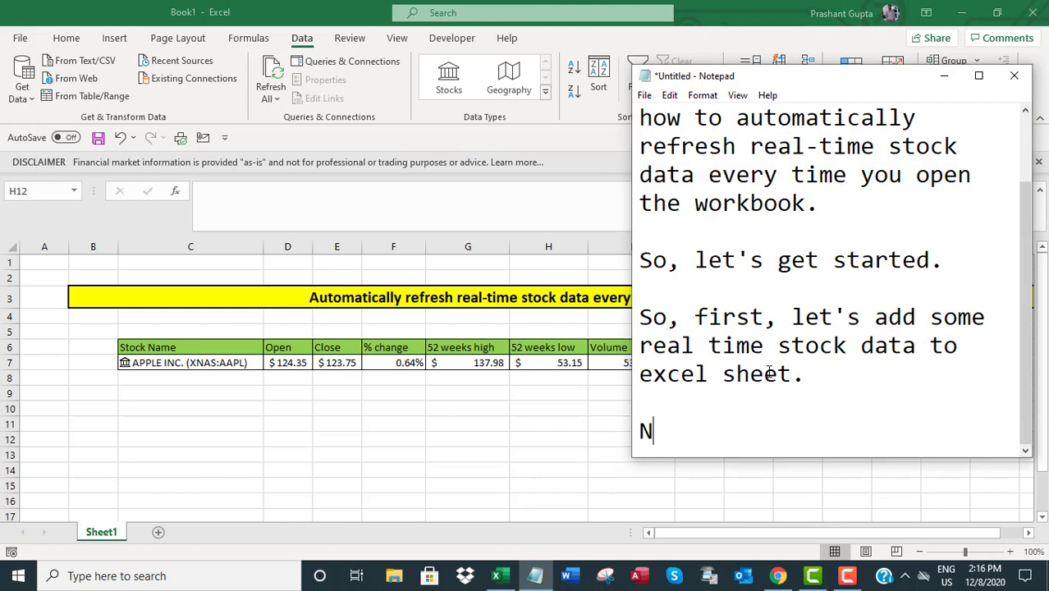
pyautogui.write('ow, we w')
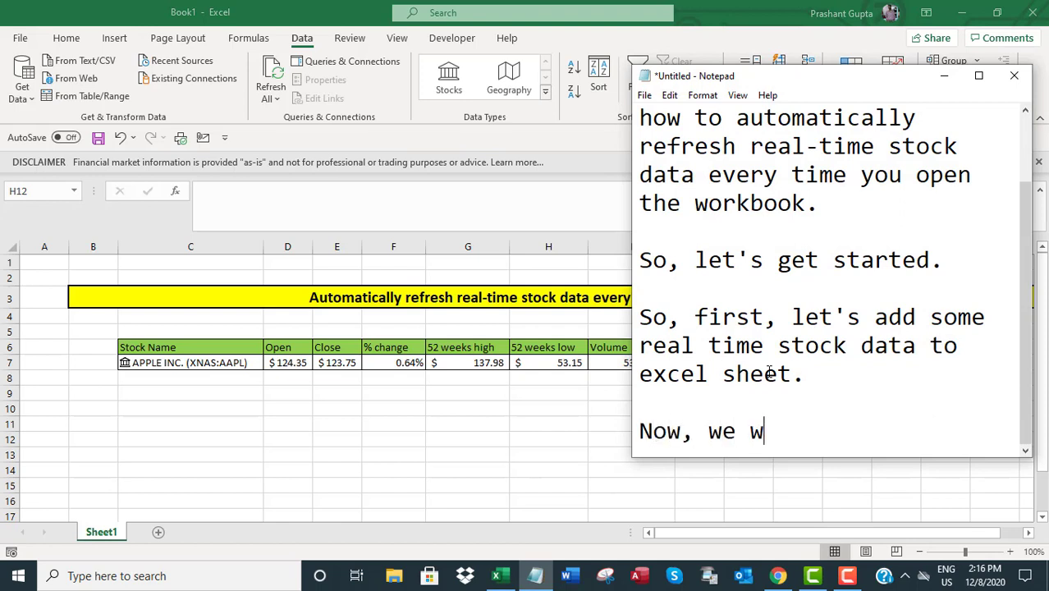
pyautogui.write('ill use VB')
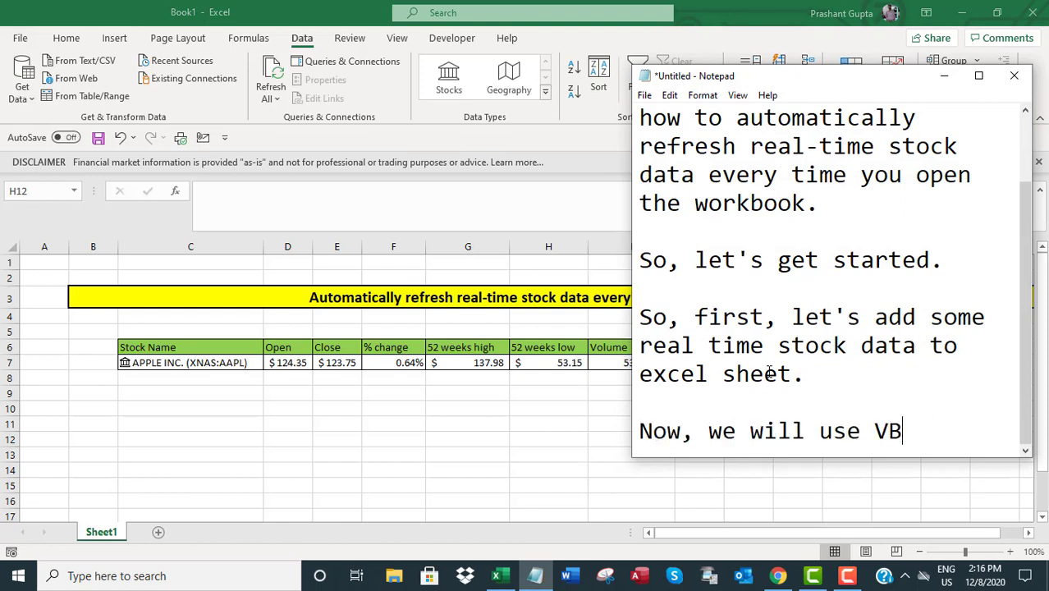
pyautogui.write('A to refe')
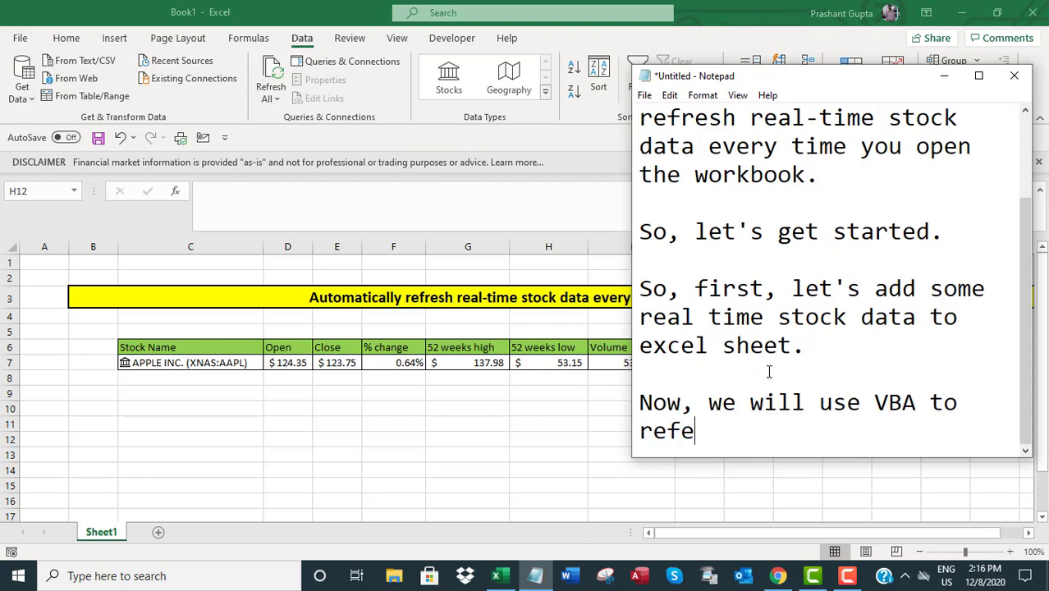
pyautogui.press('BackSpace')
pyautogui.press('BackSpace')
pyautogui.press('BackSpace')
pyautogui.press('BackSpace')
pyautogui.write('au')
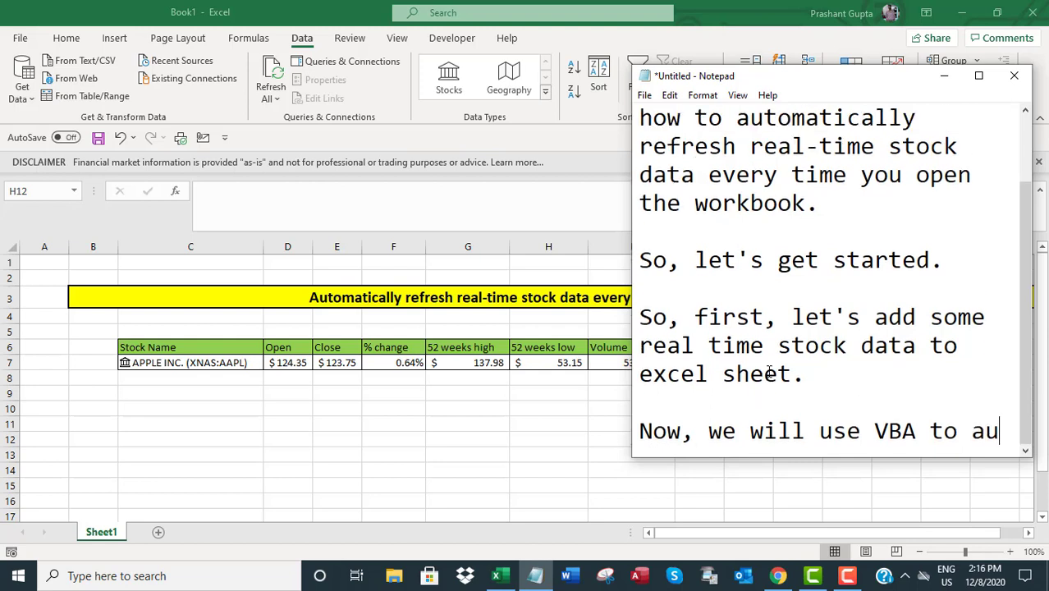
pyautogui.write('tomatically ref')
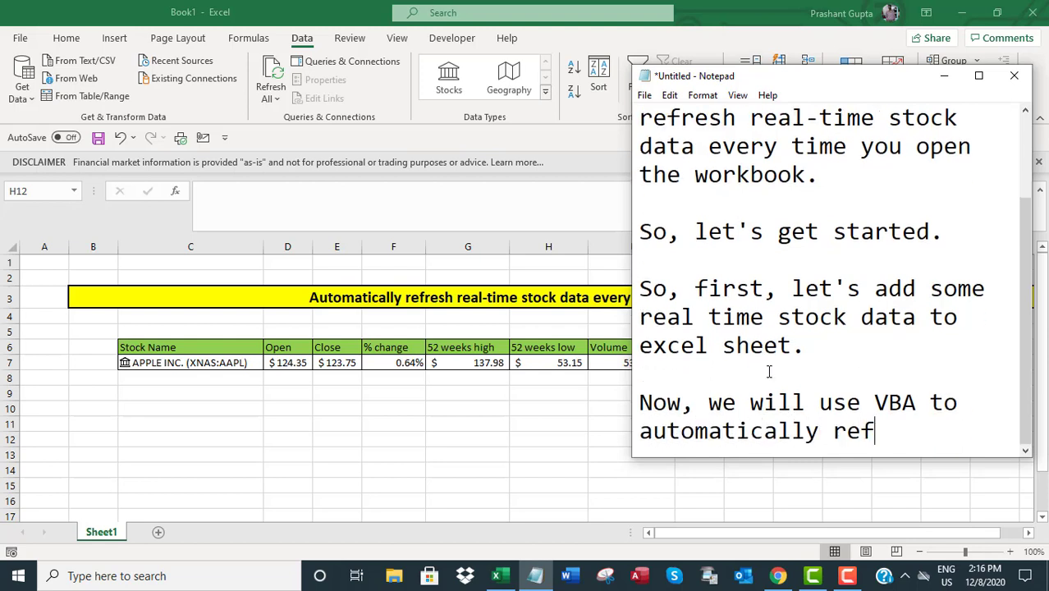
pyautogui.write('resh this rea')
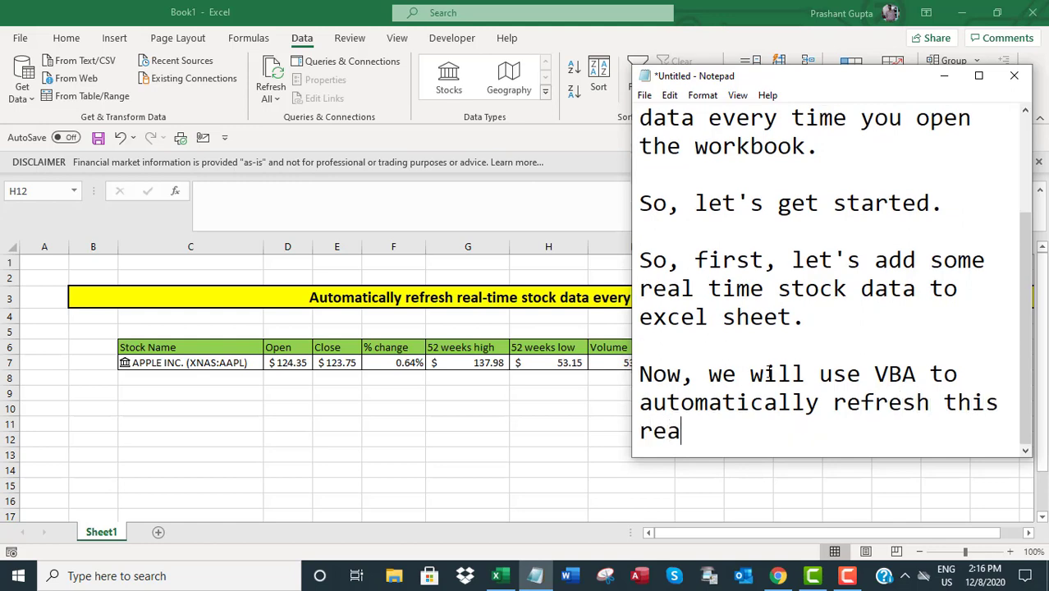
pyautogui.write('l time data')
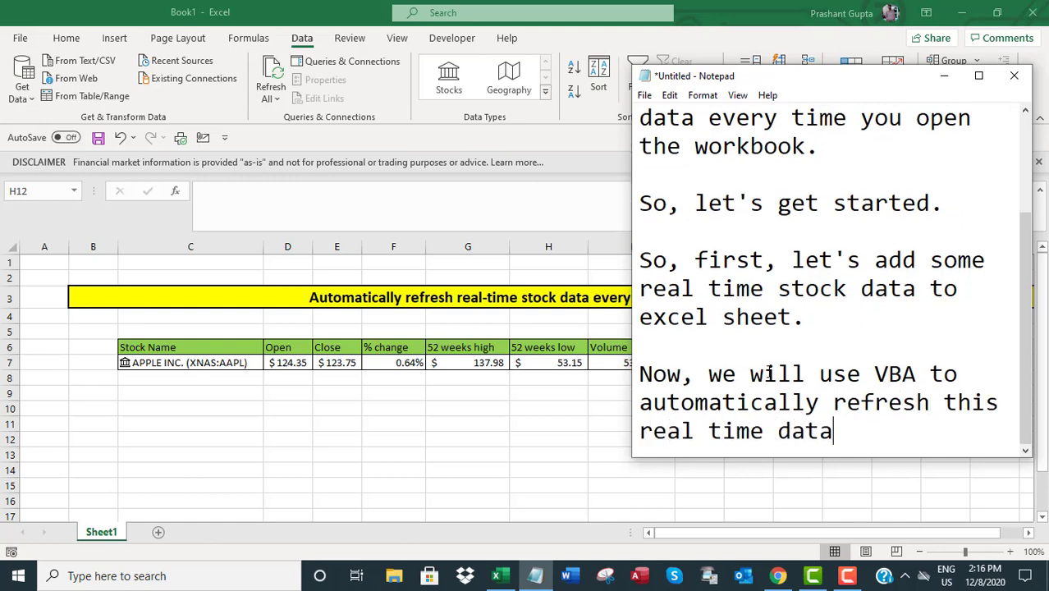
pyautogui.write(' everytime')
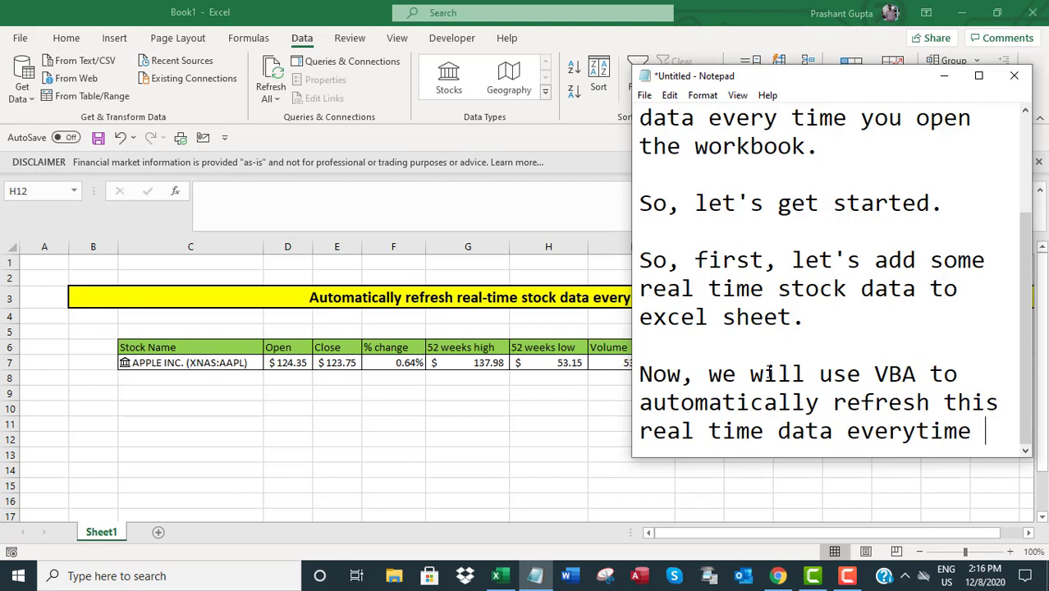
pyautogui.write(', we open this w')
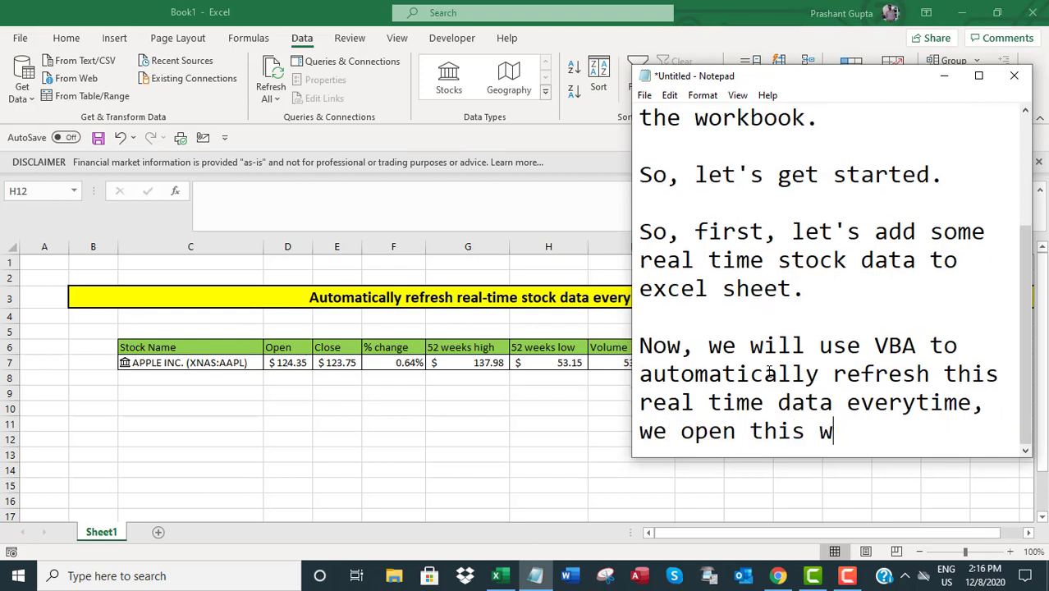
pyautogui.write('orkbook')
pyautogui.press('Return')
pyautogui.press('Return')
pyautogui.write('L')
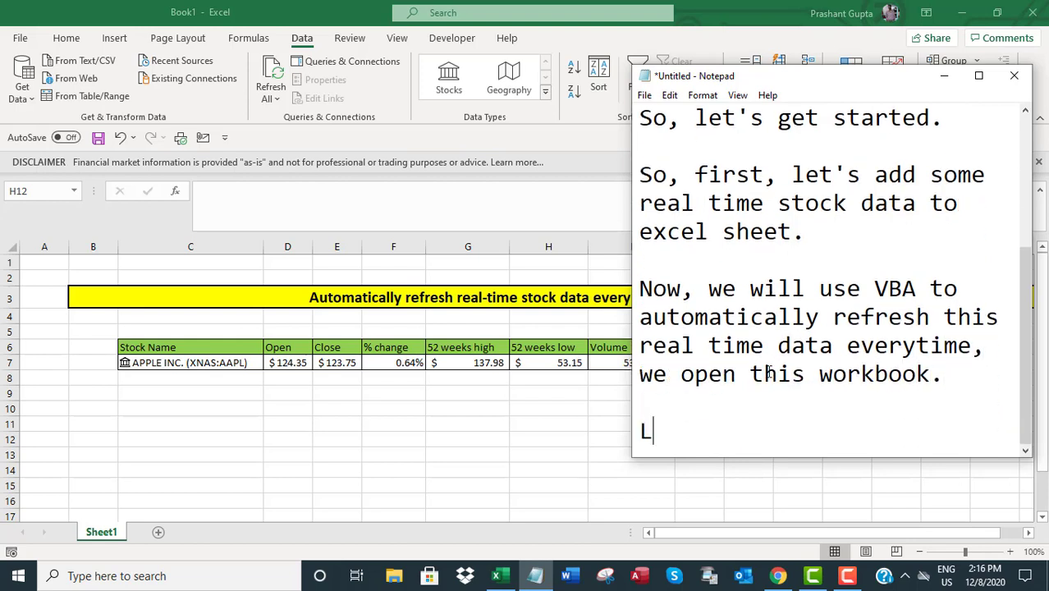
pyautogui.write("et's do it.")
pyautogui.press('Return')
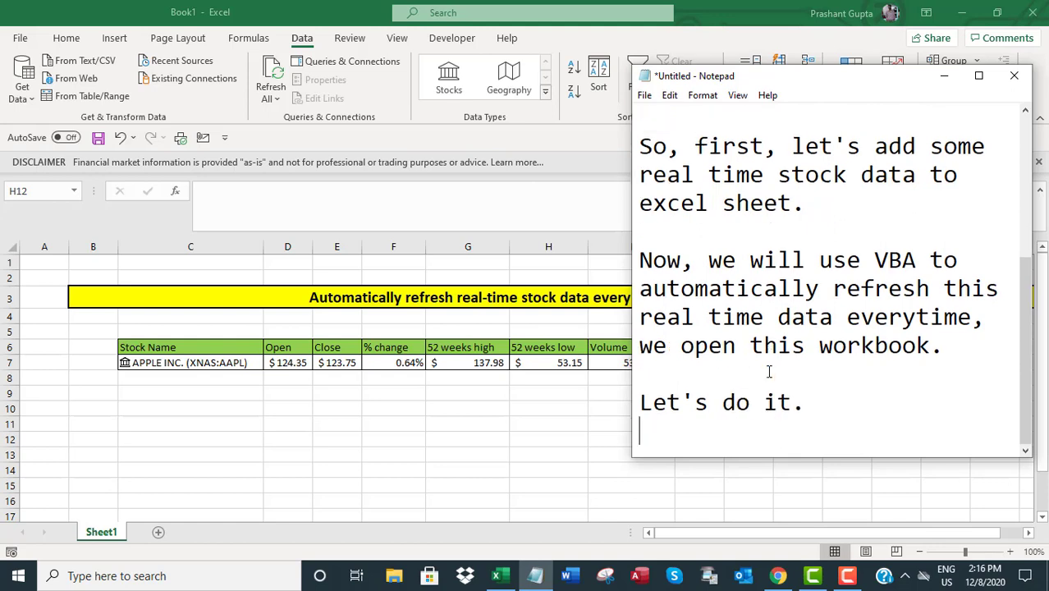
pyautogui.press('Return')
# Step: Open the Visual Basic editor from the Developer tab and open the ThisWorkbook code module
pyautogui.click(953, 74)
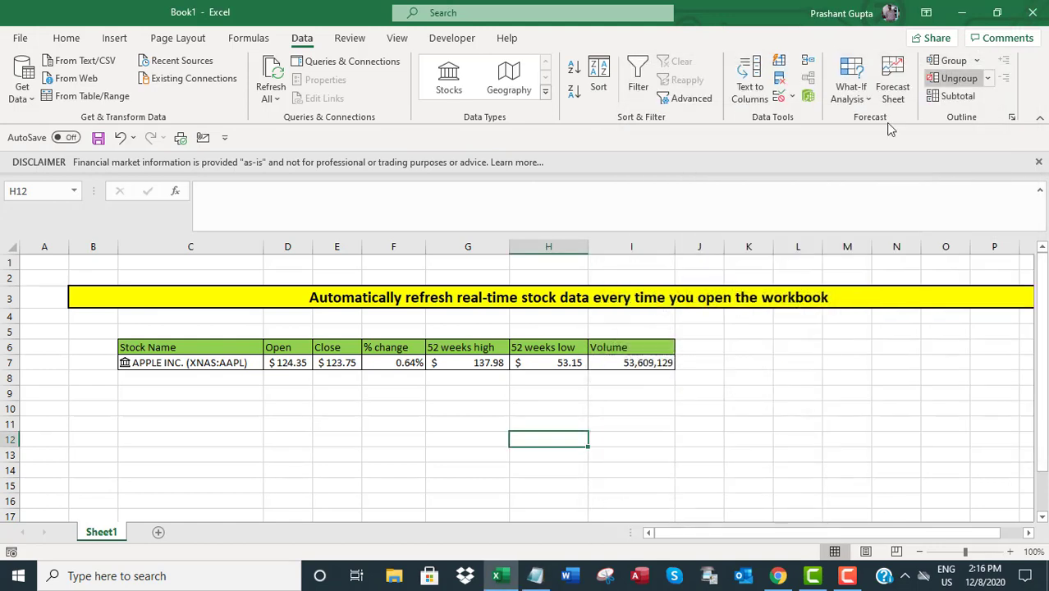
pyautogui.click(456, 38)
pyautogui.click(23, 78)
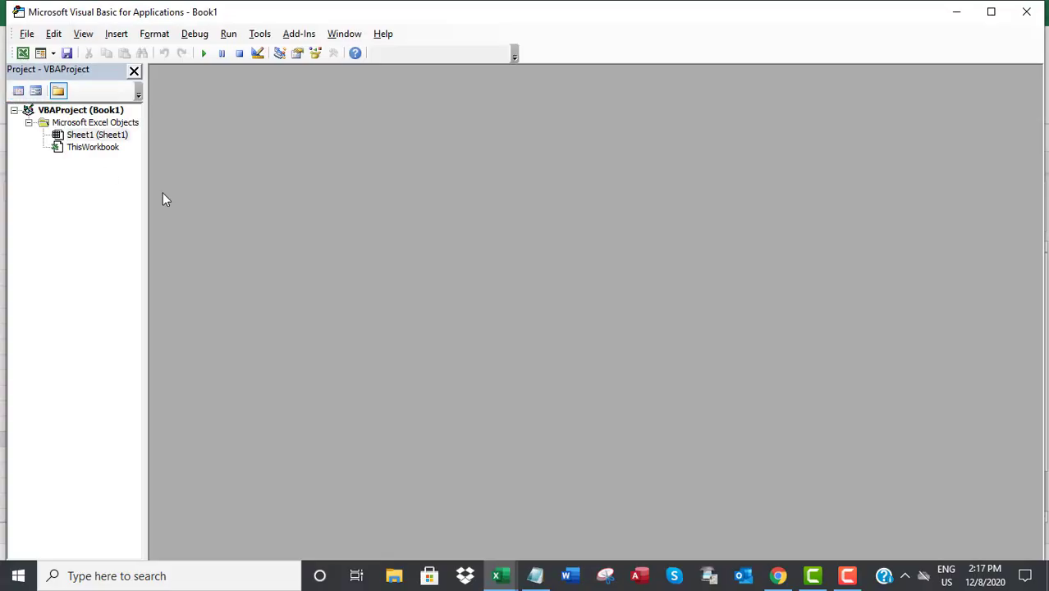
pyautogui.click(84, 152)
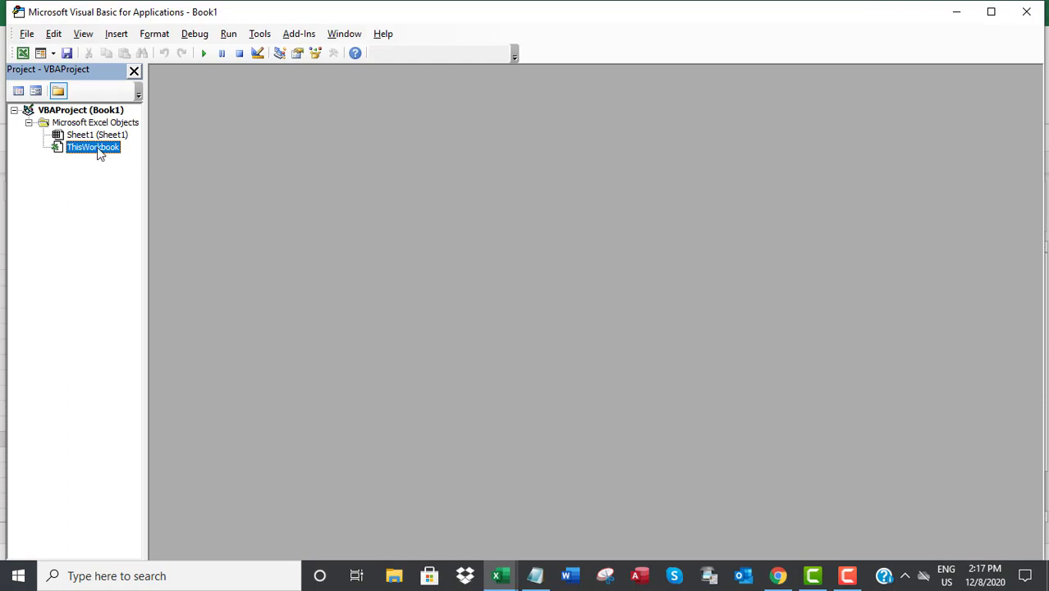
pyautogui.doubleClick(93, 148)
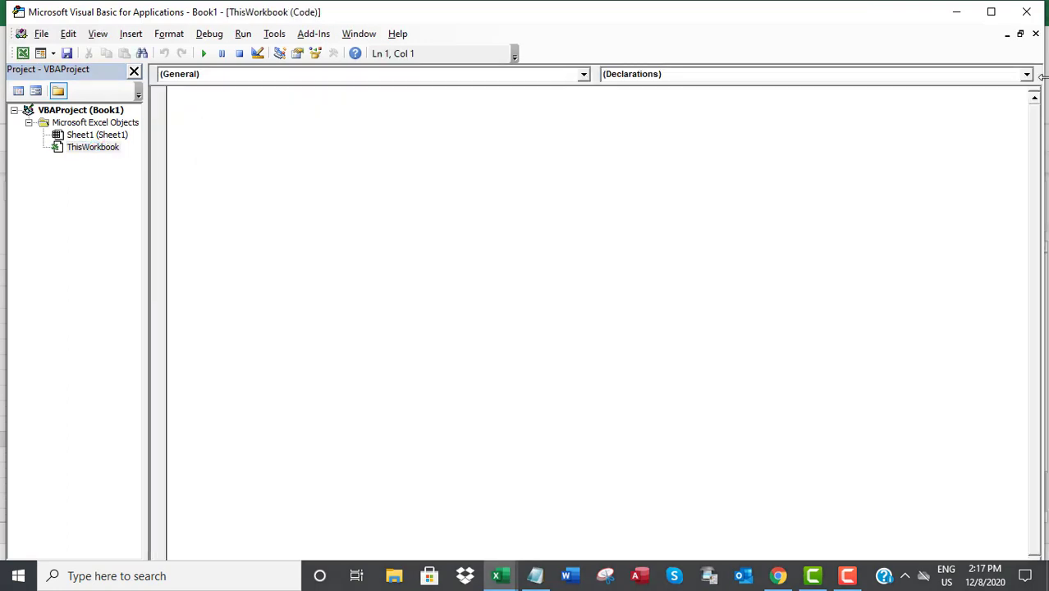
# Step: Write Private Sub Workbook_Open with ThisWorkbook.RefreshAll and MsgBox "Data refreshed."
pyautogui.write('Private Sub Workbook_Open(')
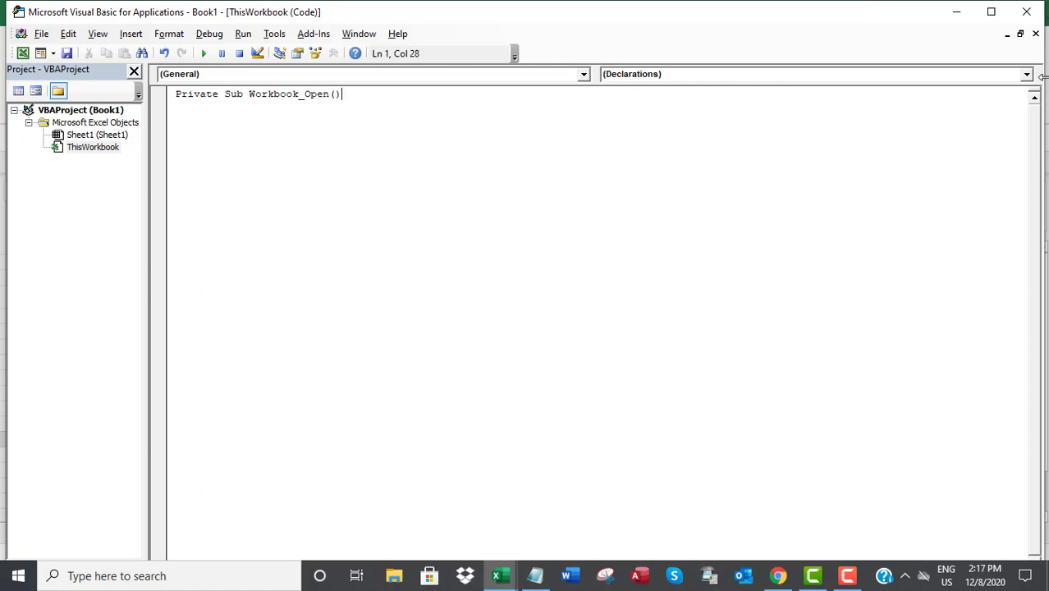
pyautogui.press('Return')
pyautogui.write('ThisWorkboo')
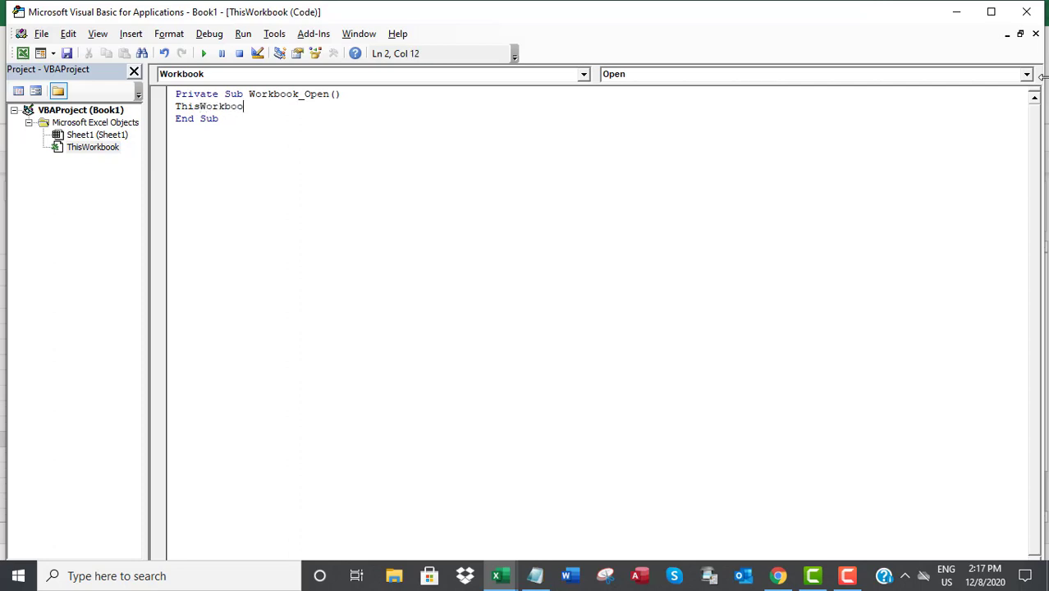
pyautogui.write('k.')
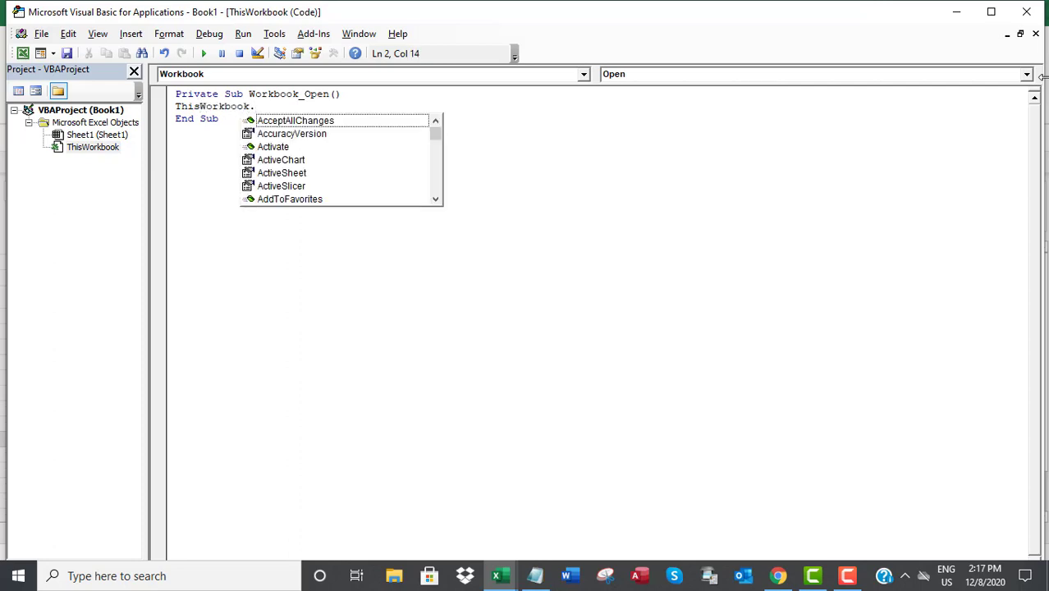
pyautogui.write('Refresh')
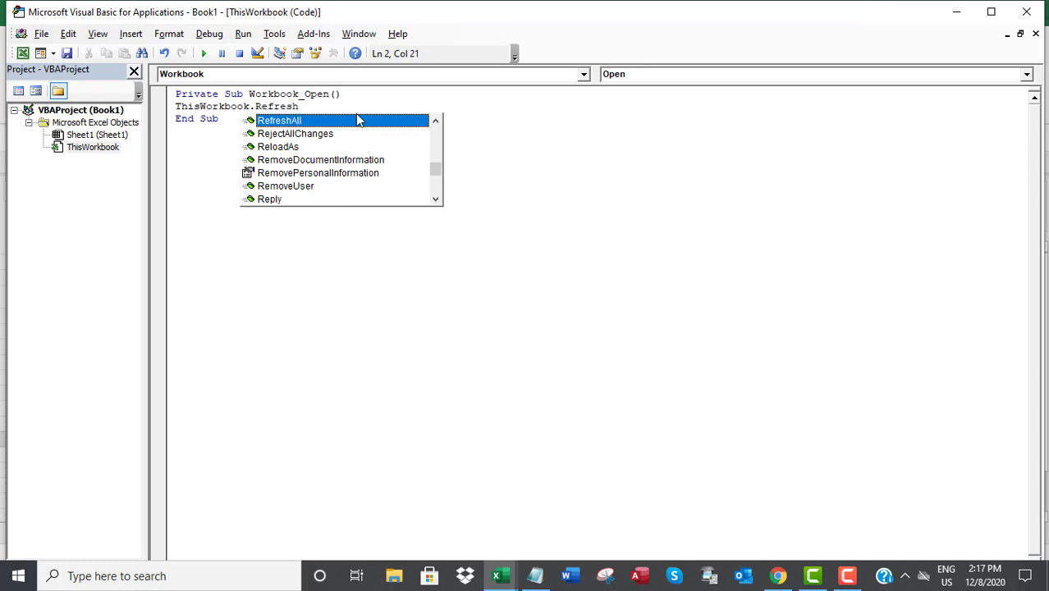
pyautogui.doubleClick(278, 122)
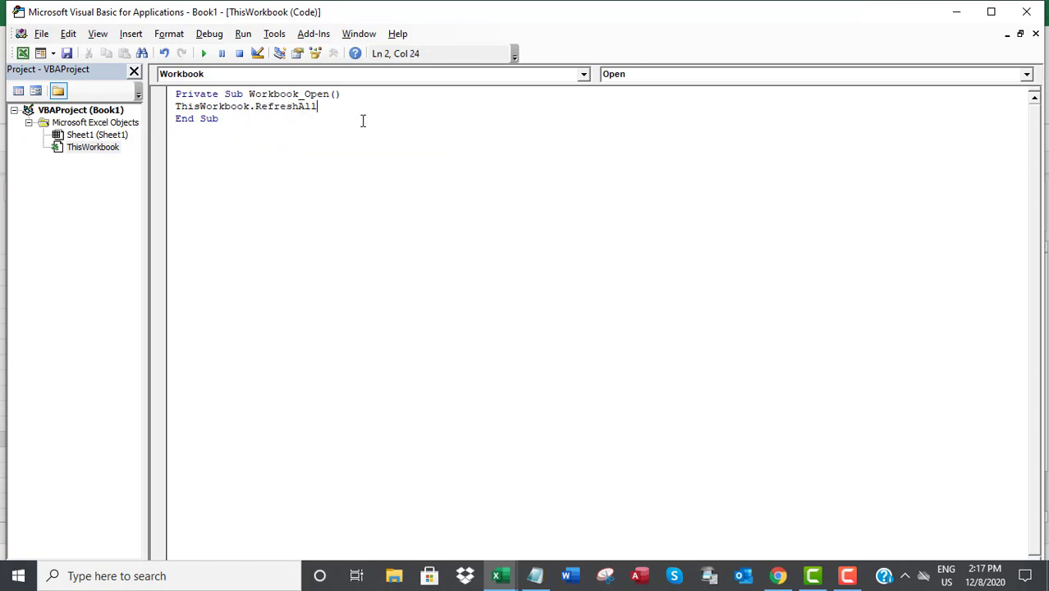
pyautogui.press('Return')
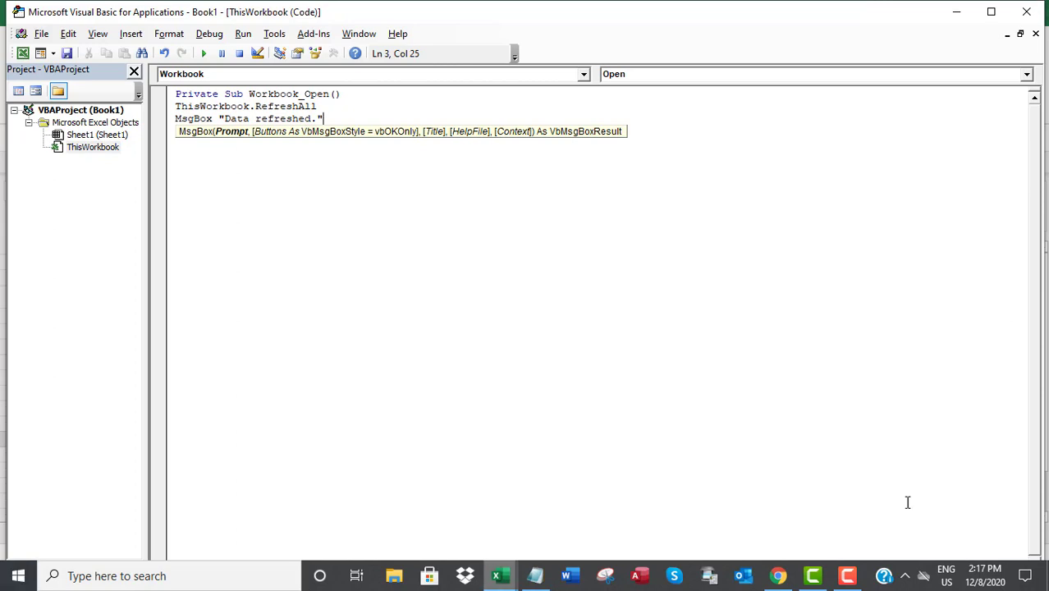
pyautogui.click(339, 168)
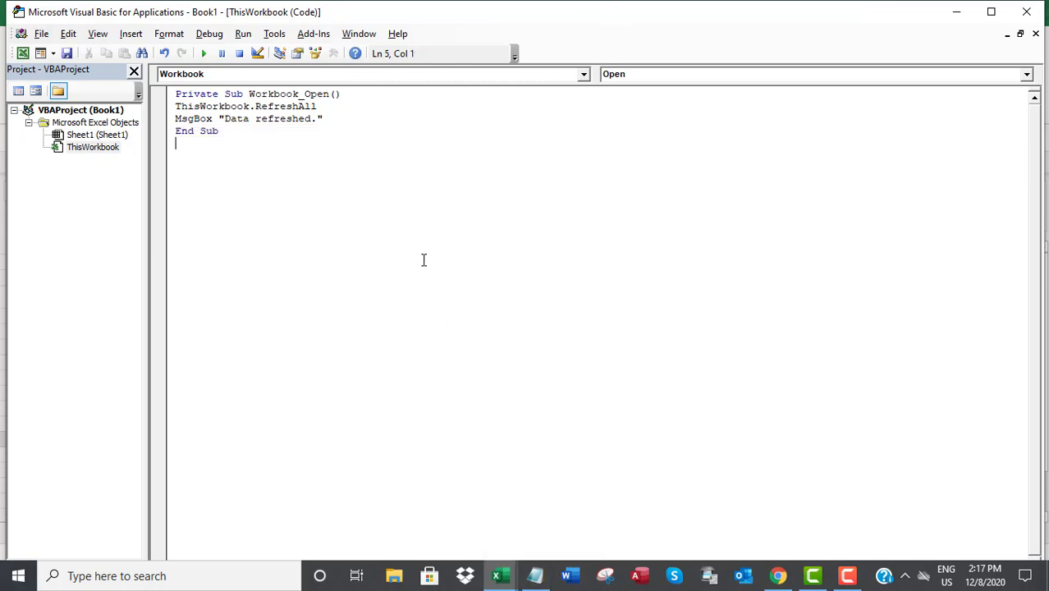
# Step: Save the workbook to the Desktop as Test_7, an Excel Macro-Enabled Workbook
pyautogui.click(67, 54)
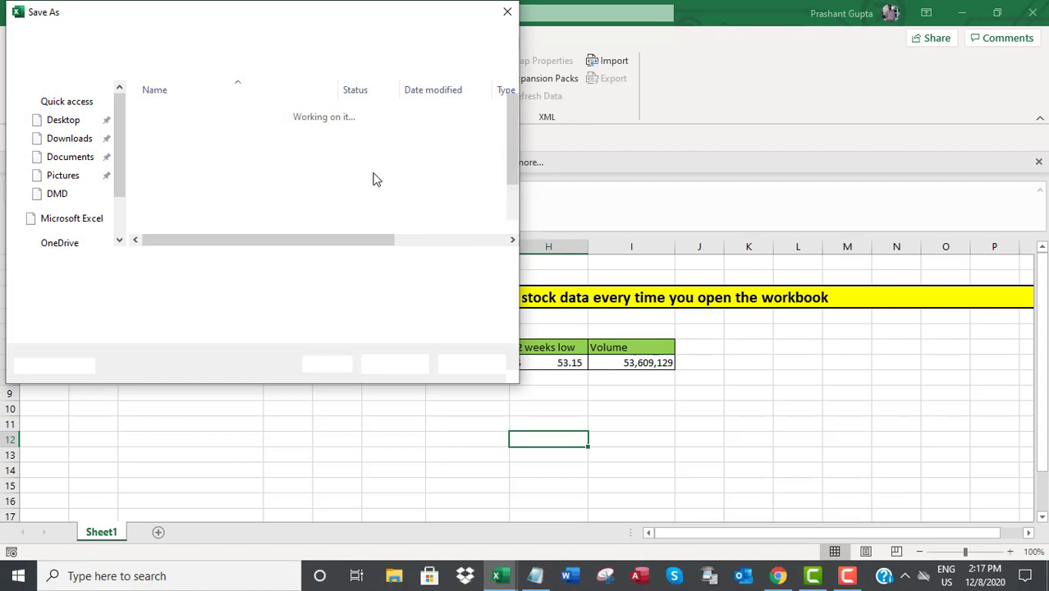
pyautogui.click(66, 121)
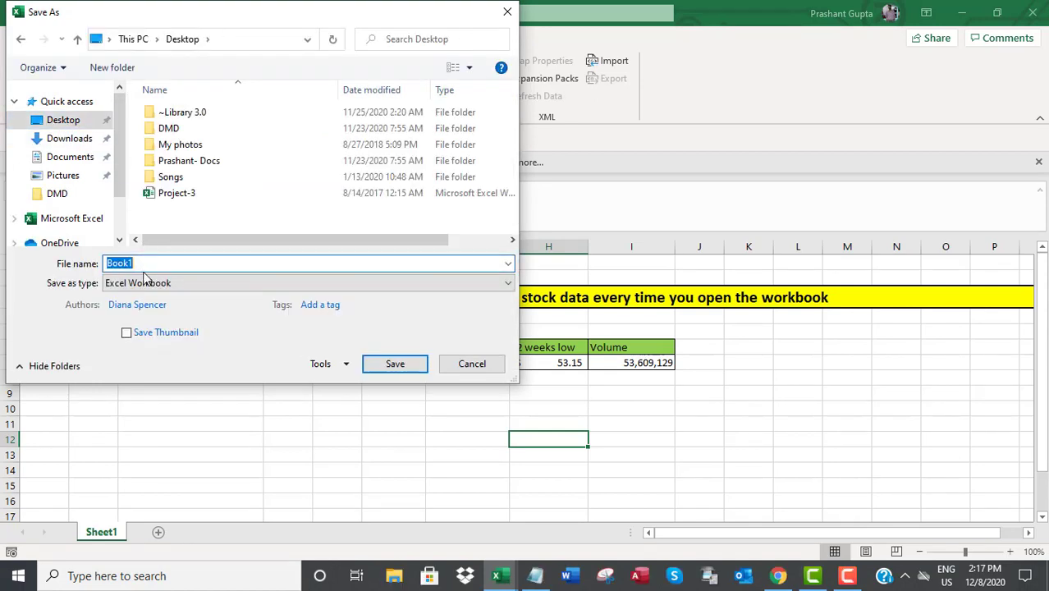
pyautogui.write('Test_7')
pyautogui.click(164, 285)
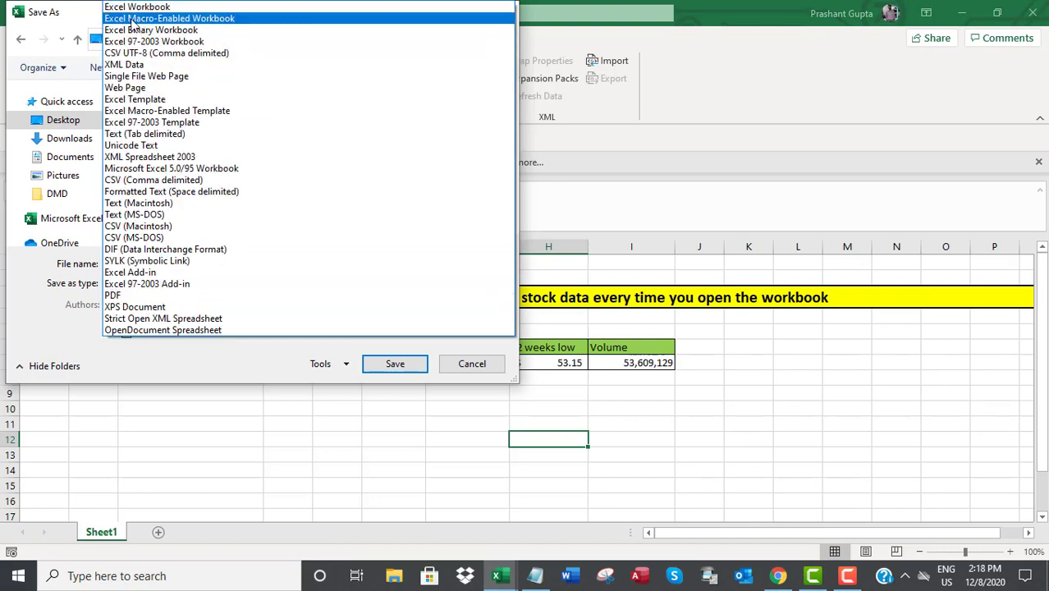
pyautogui.click(186, 18)
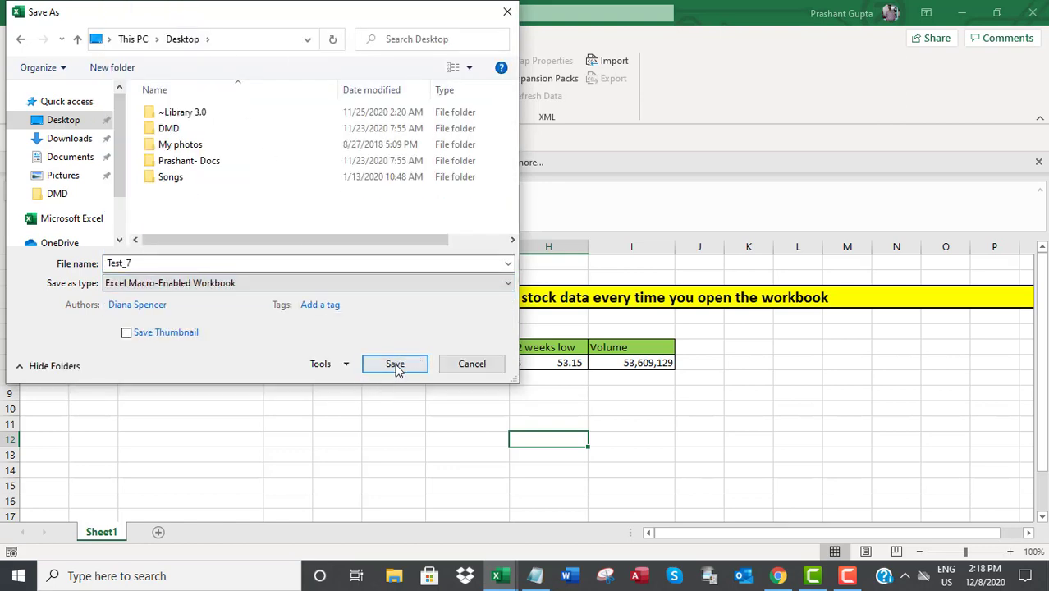
pyautogui.click(395, 364)
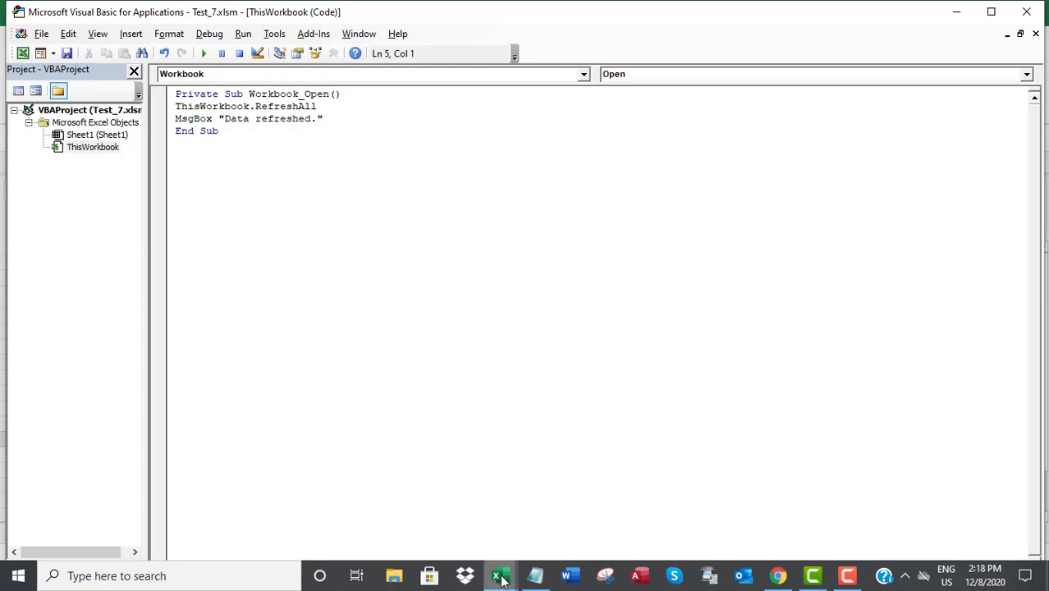
# Step: Close Excel, reopen Test_7 from the desktop with content enabled, and dismiss the 'Data refreshed.' message
pyautogui.moveTo(497, 576)
pyautogui.click(480, 463)
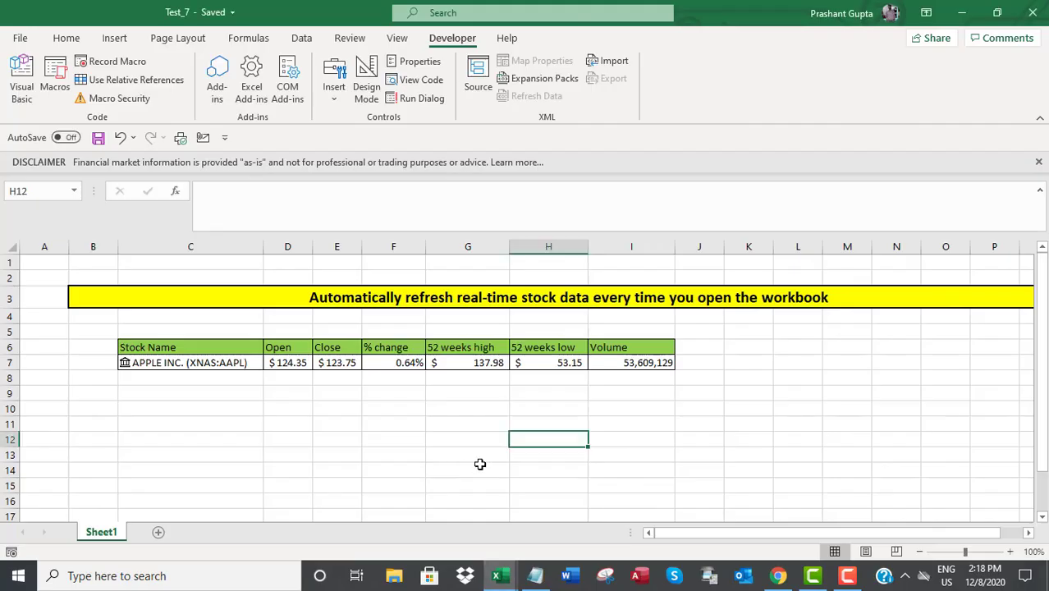
pyautogui.click(1036, 16)
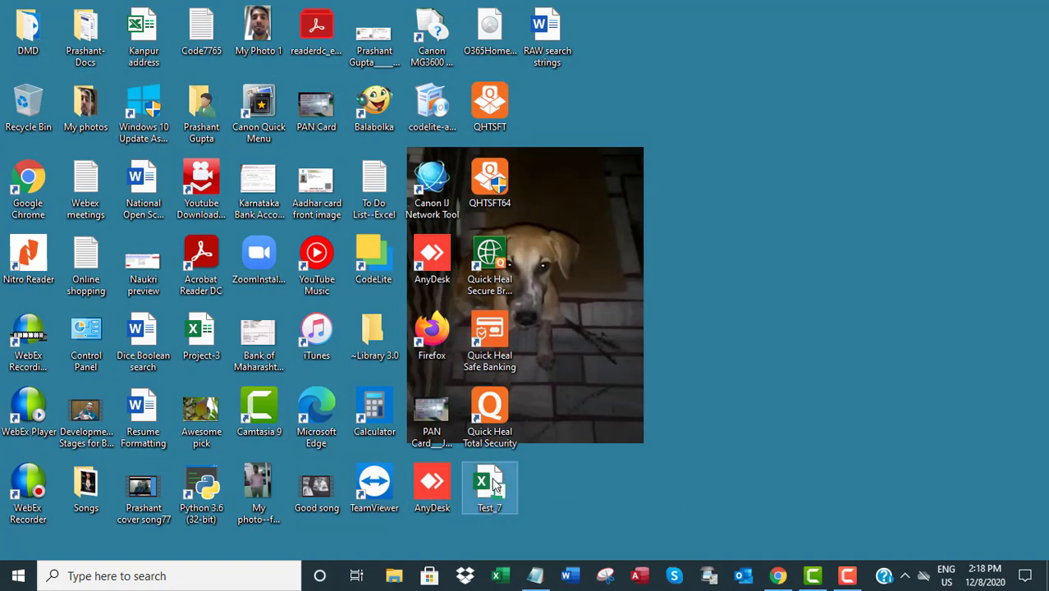
pyautogui.doubleClick(495, 485)
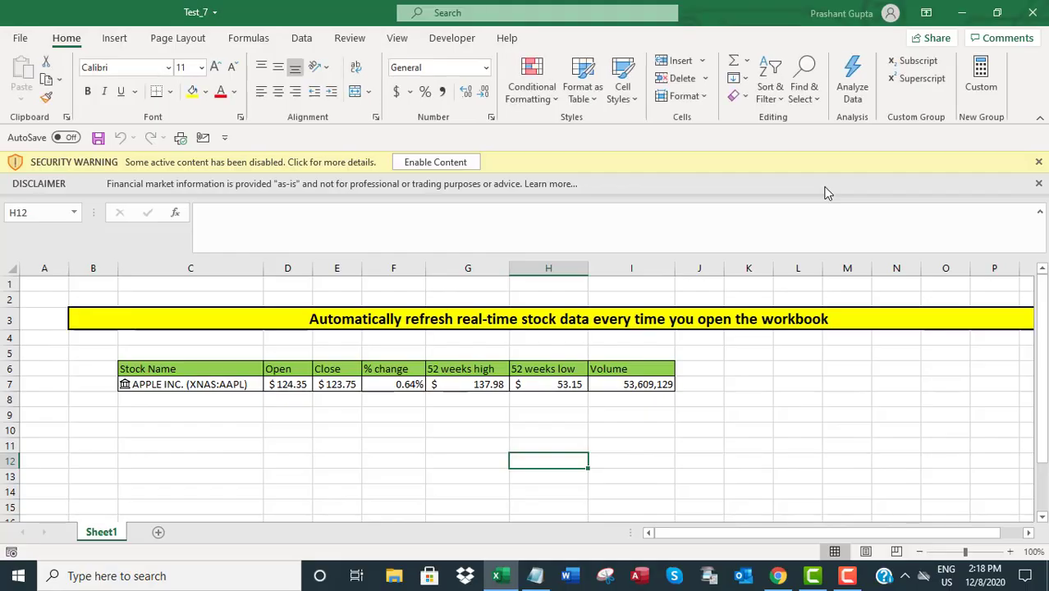
pyautogui.click(435, 161)
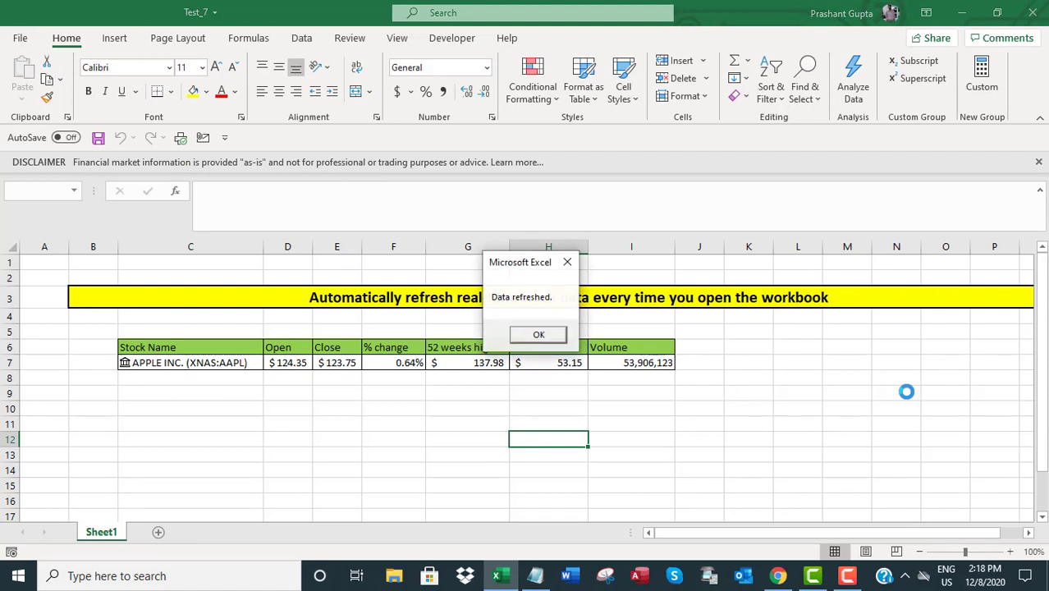
pyautogui.click(538, 336)
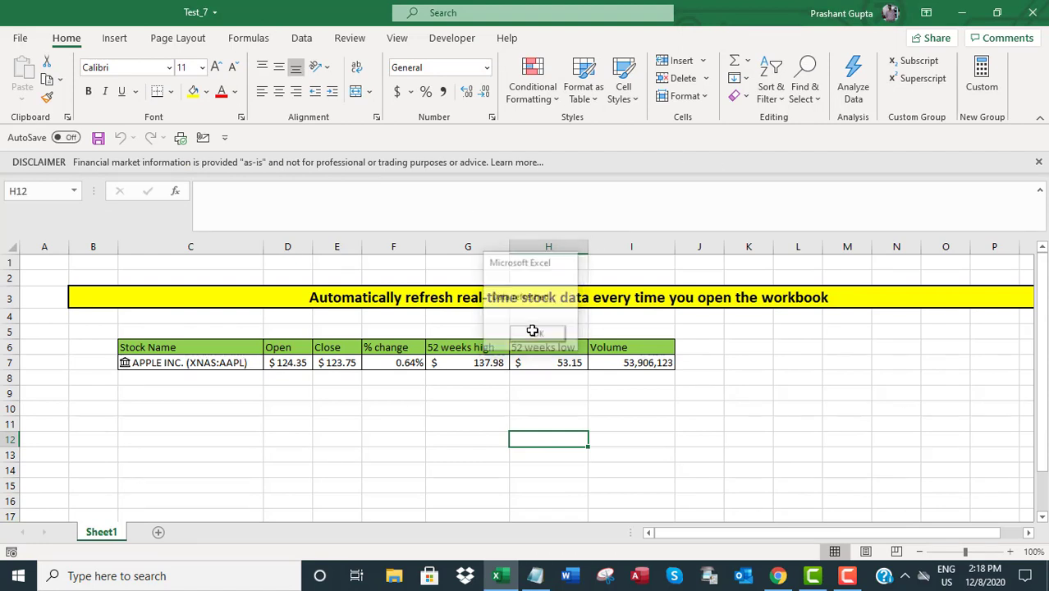
# Step: Close Test_7 saving changes, then reopen it and dismiss the 'Data refreshed.' message again
pyautogui.click(1032, 12)
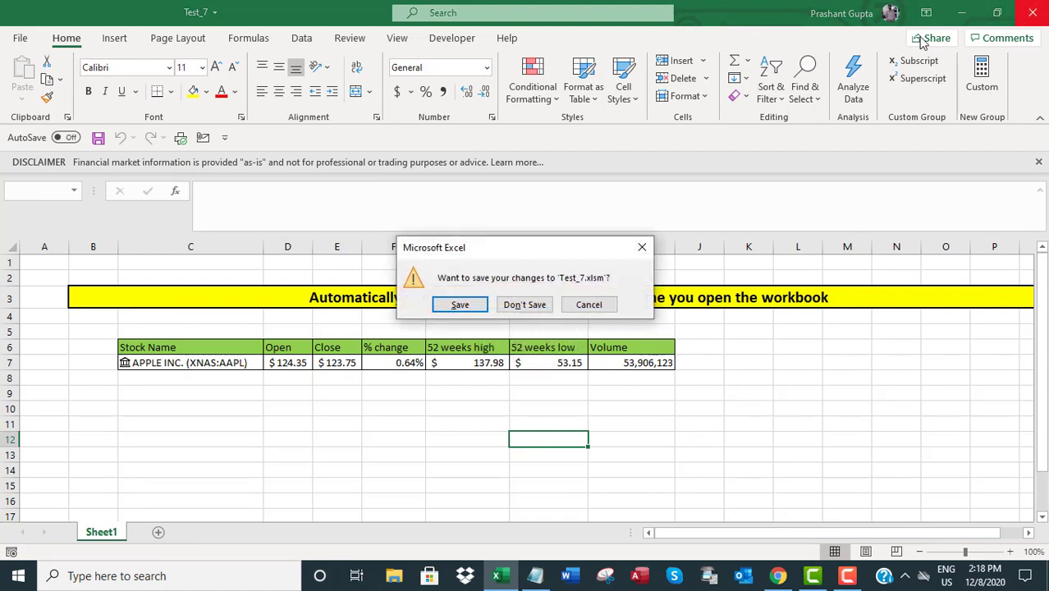
pyautogui.click(460, 305)
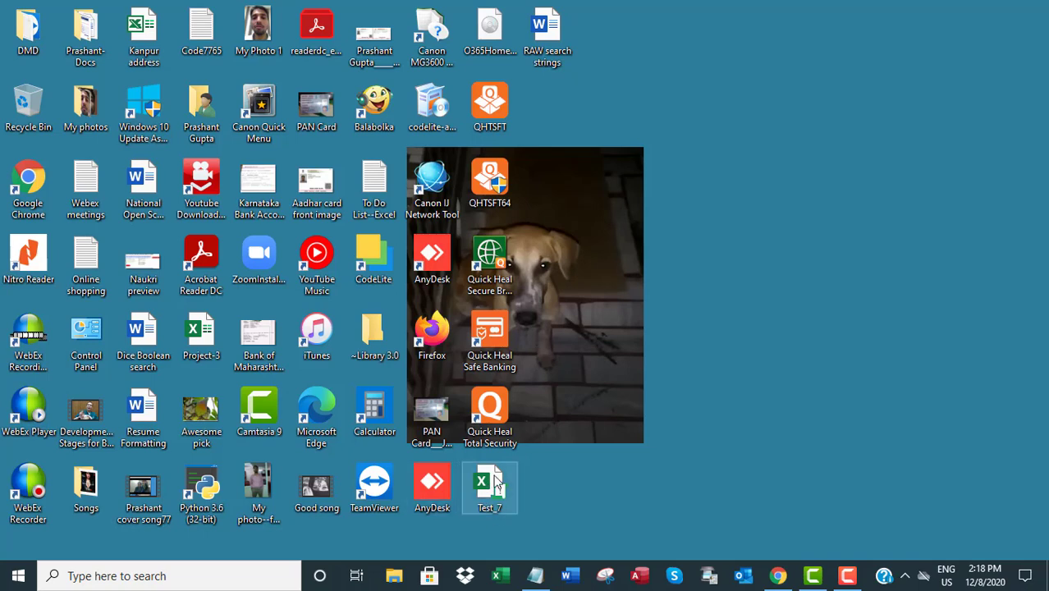
pyautogui.doubleClick(489, 482)
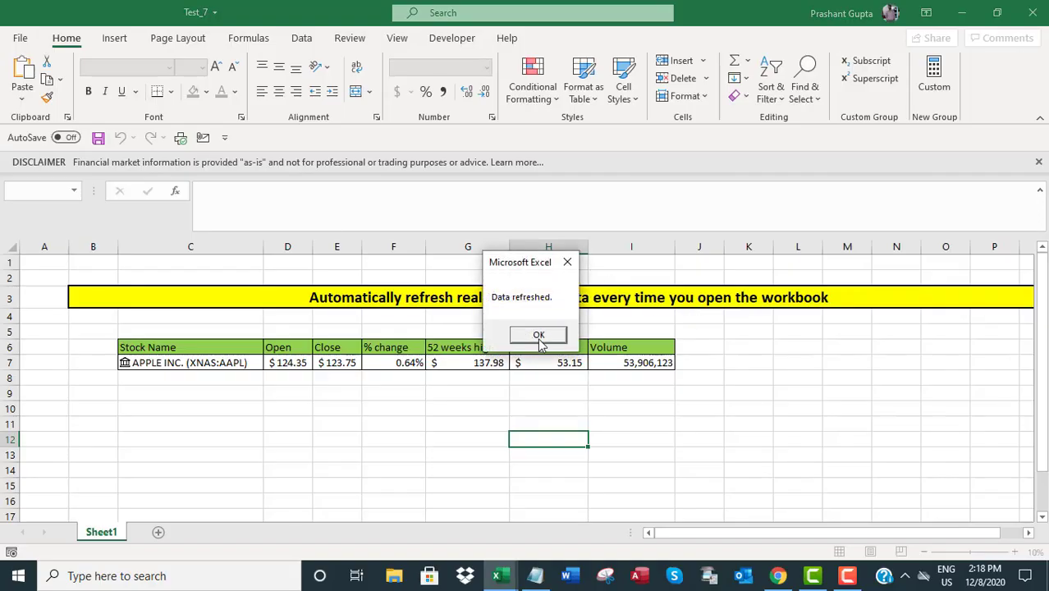
pyautogui.click(537, 337)
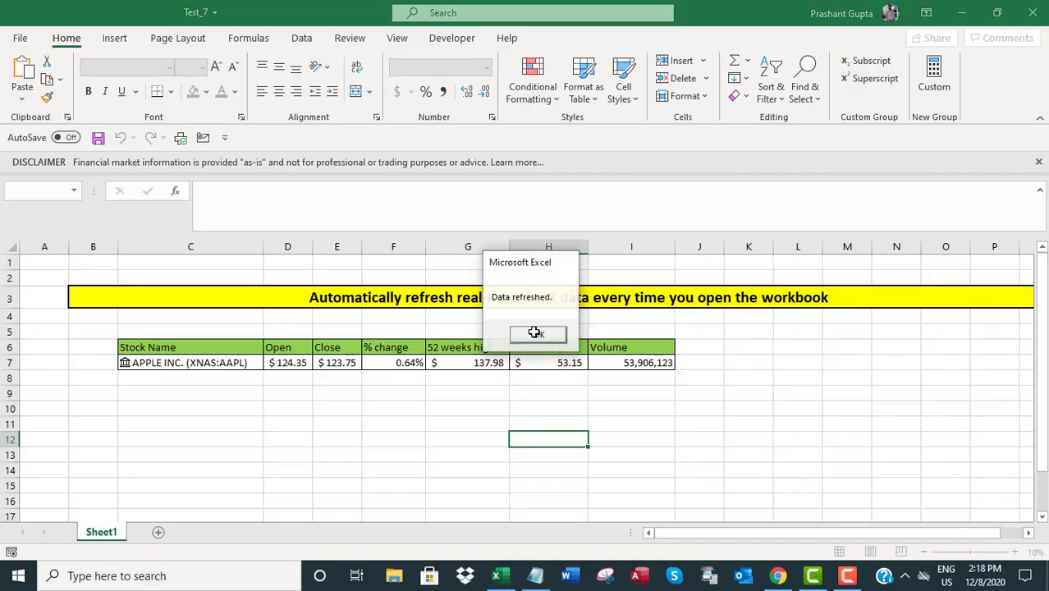
# Step: Add the closing lines 'And, we got it.' and 'Let's end it here.' to the notes, then minimize them
pyautogui.click(537, 579)
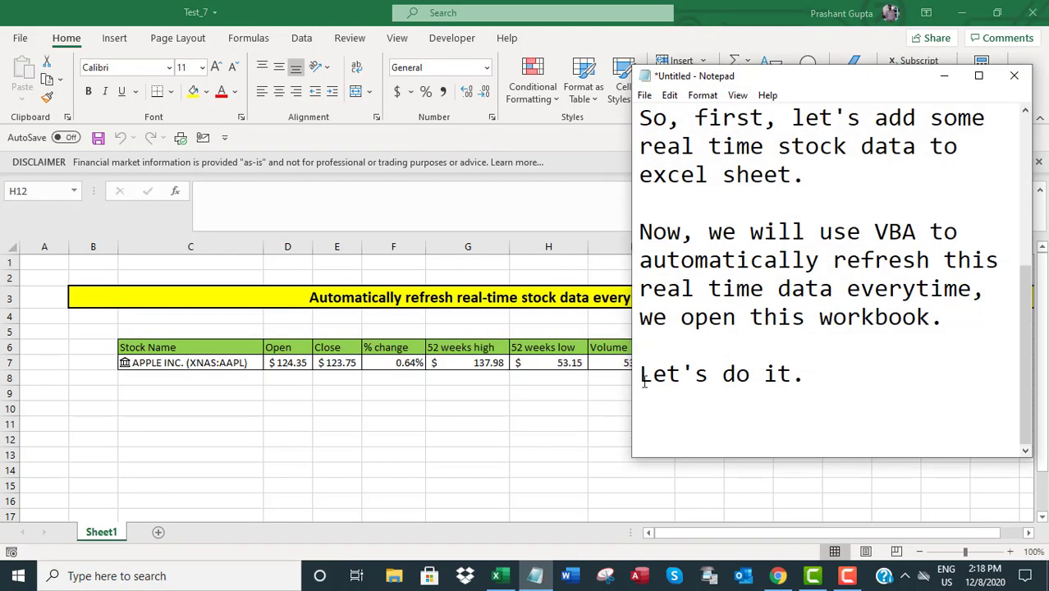
pyautogui.write('And, we ')
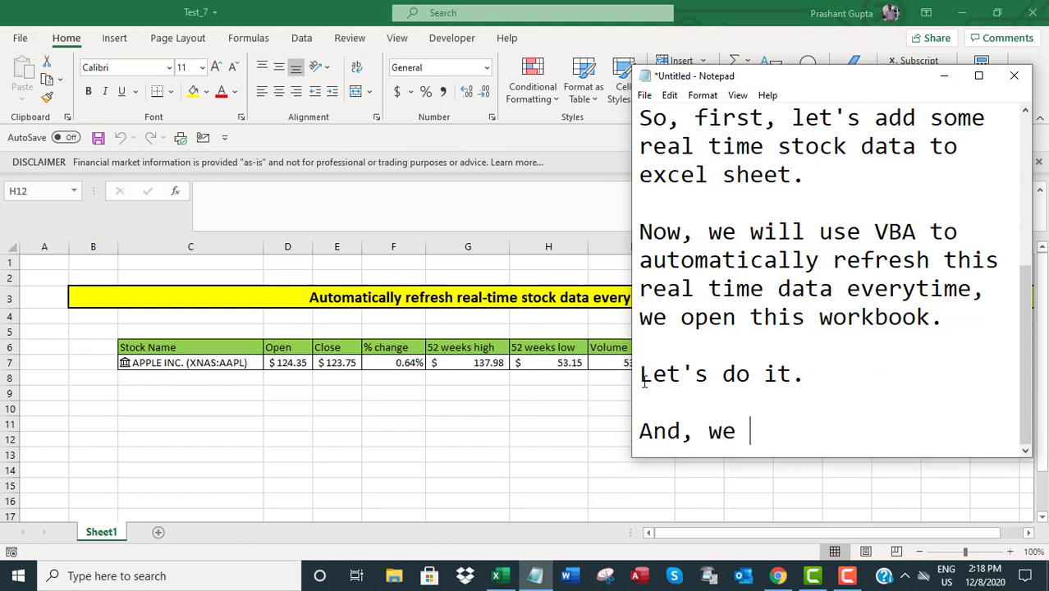
pyautogui.write('got it.')
pyautogui.press('Return')
pyautogui.press('Return')
pyautogui.write('Let')
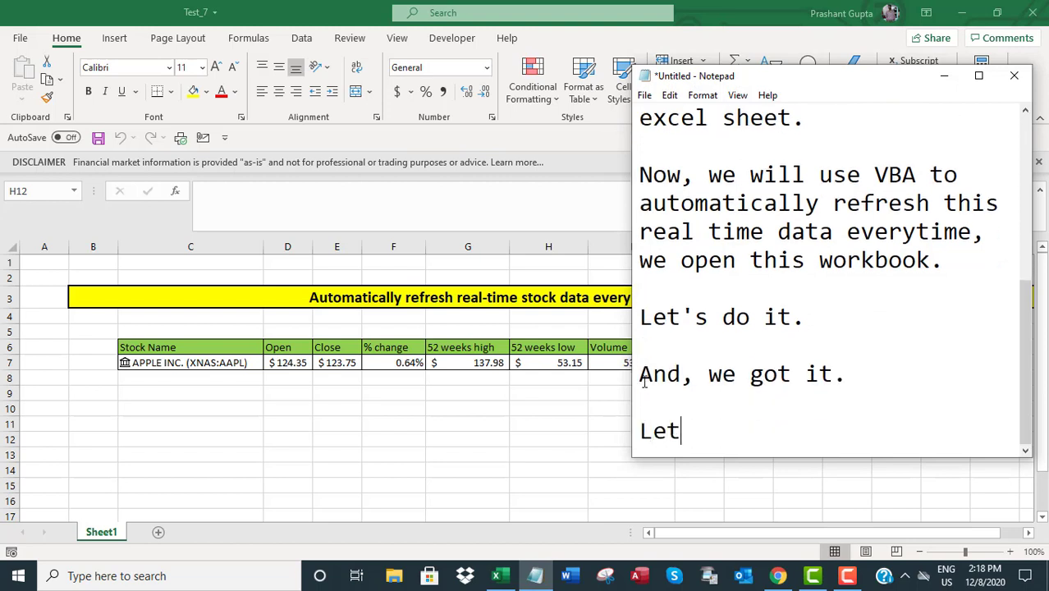
pyautogui.write("'s end it here.")
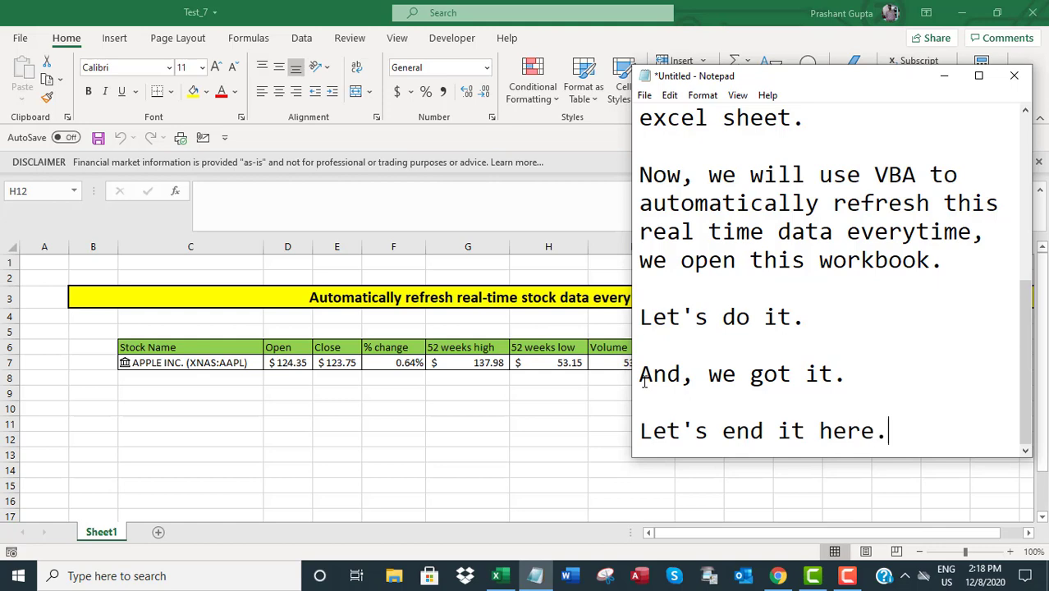
pyautogui.press('Return')
pyautogui.press('Return')
pyautogui.click(944, 75)
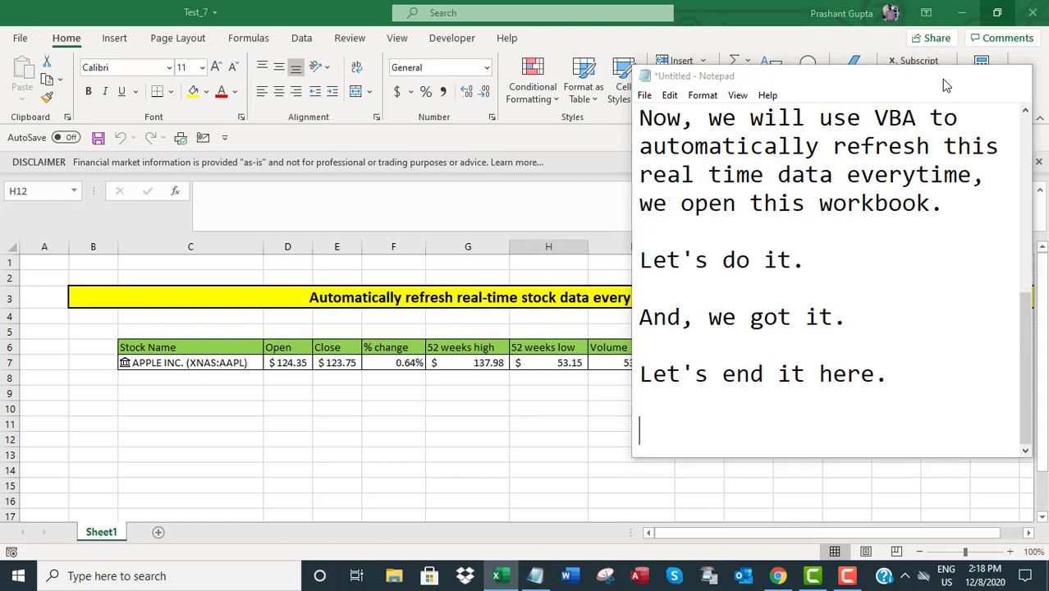